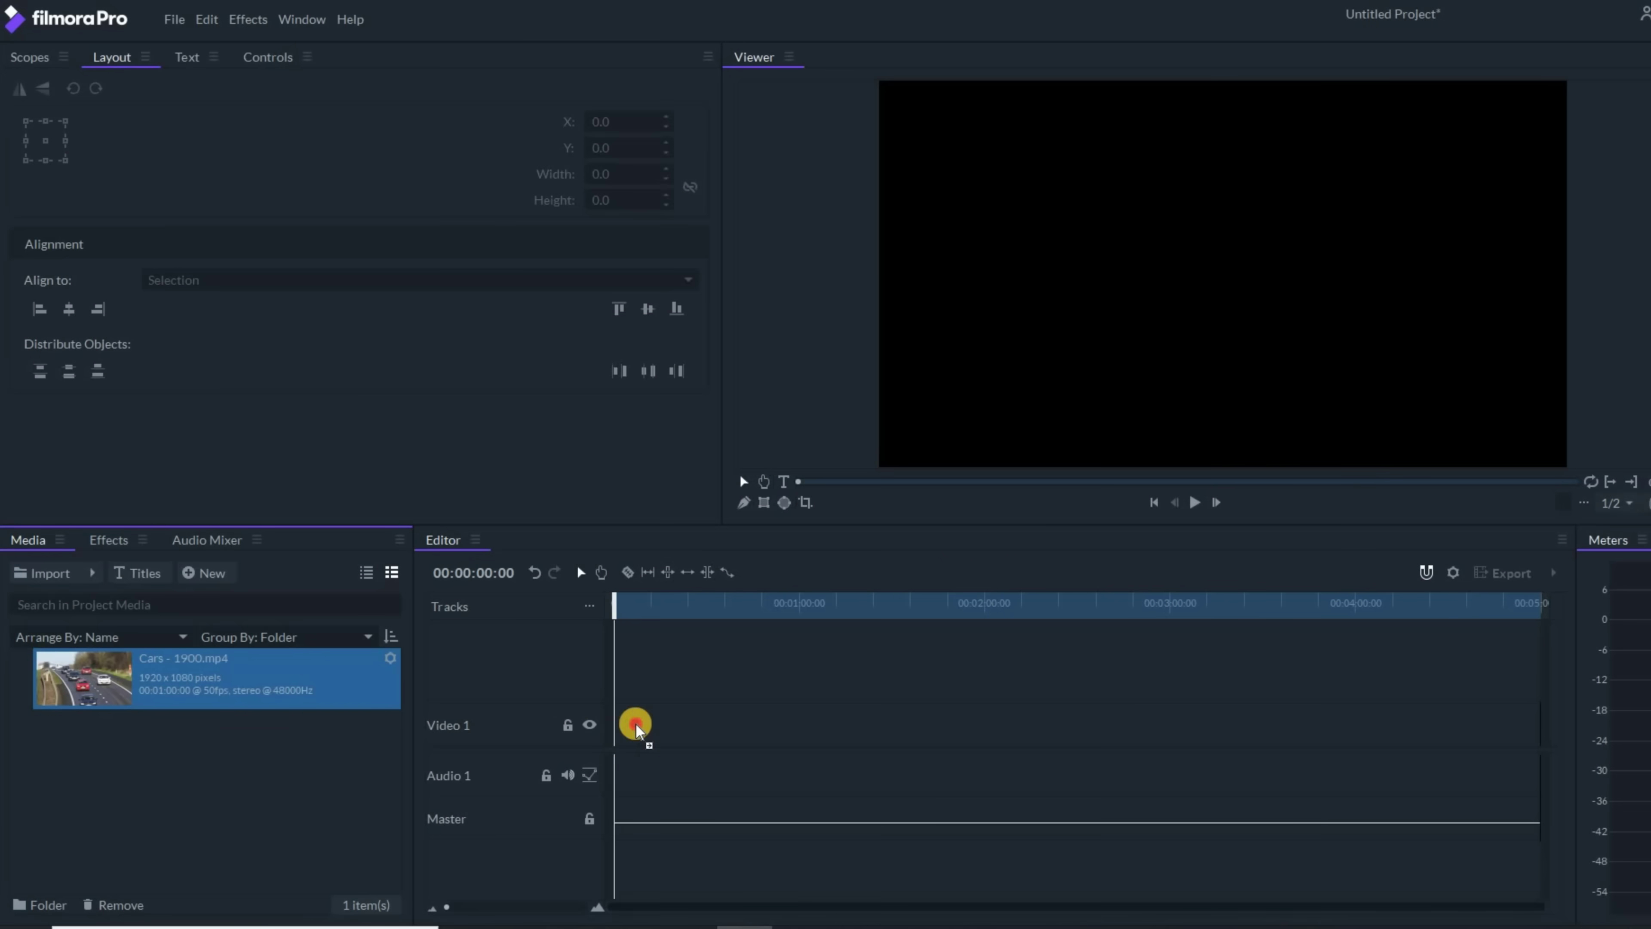
Place Cars - 1900.mp4 at the start of Video 1 and add a person's first name as text above the distant red car
drag(636, 727, 611, 729)
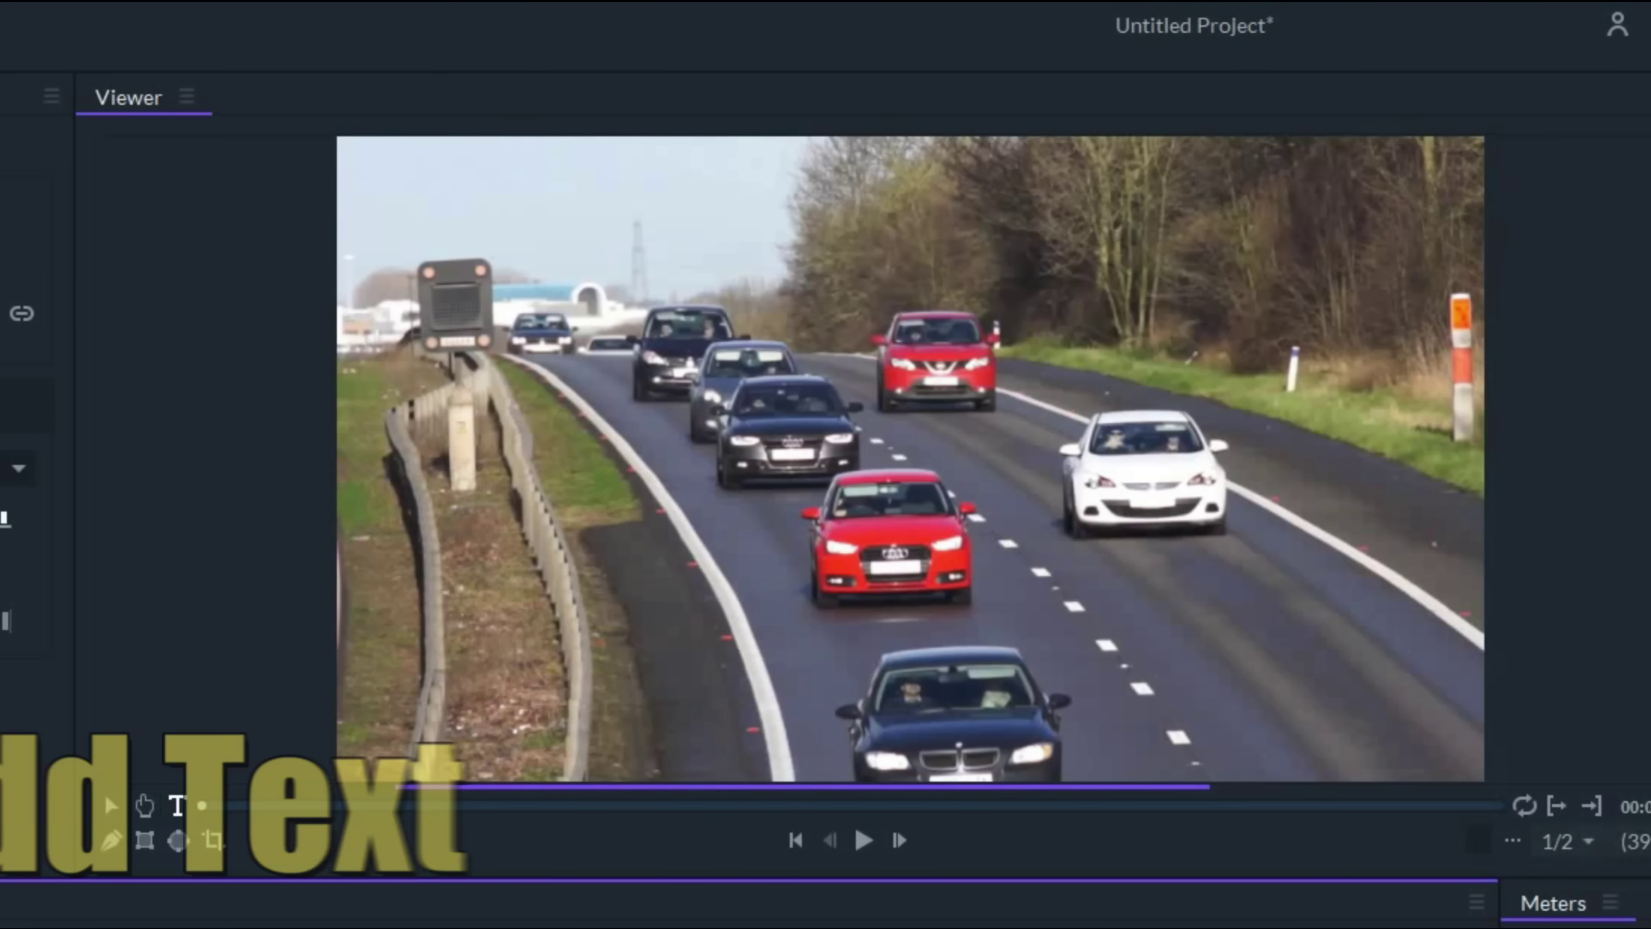
click(174, 801)
click(179, 806)
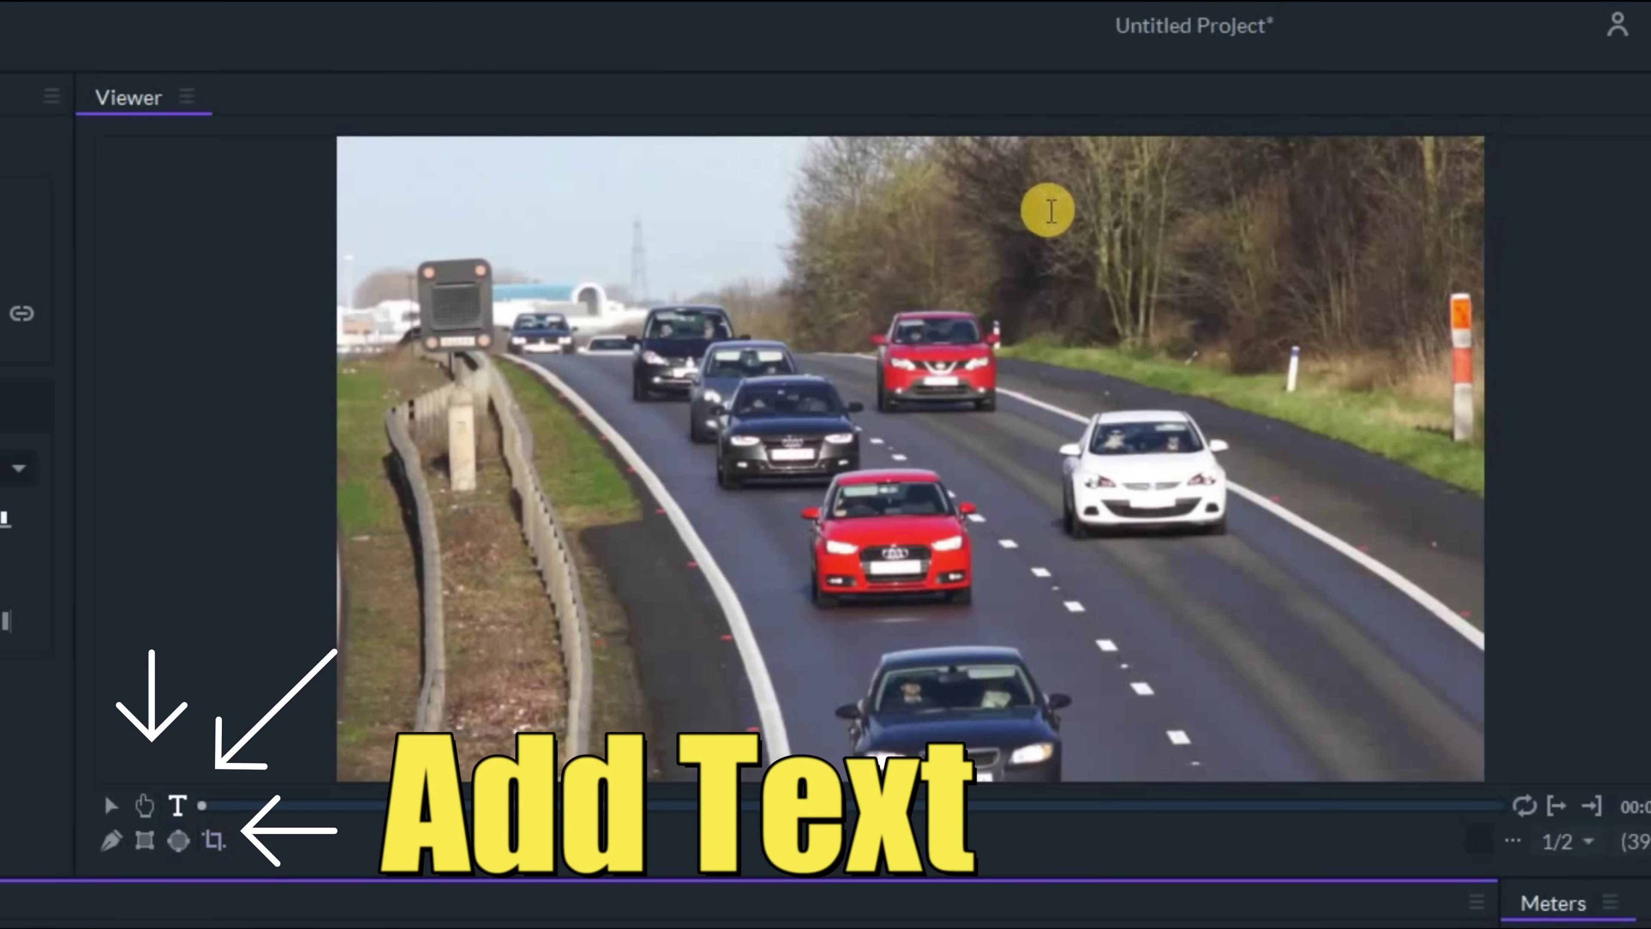
click(916, 324)
text(DANIEL)
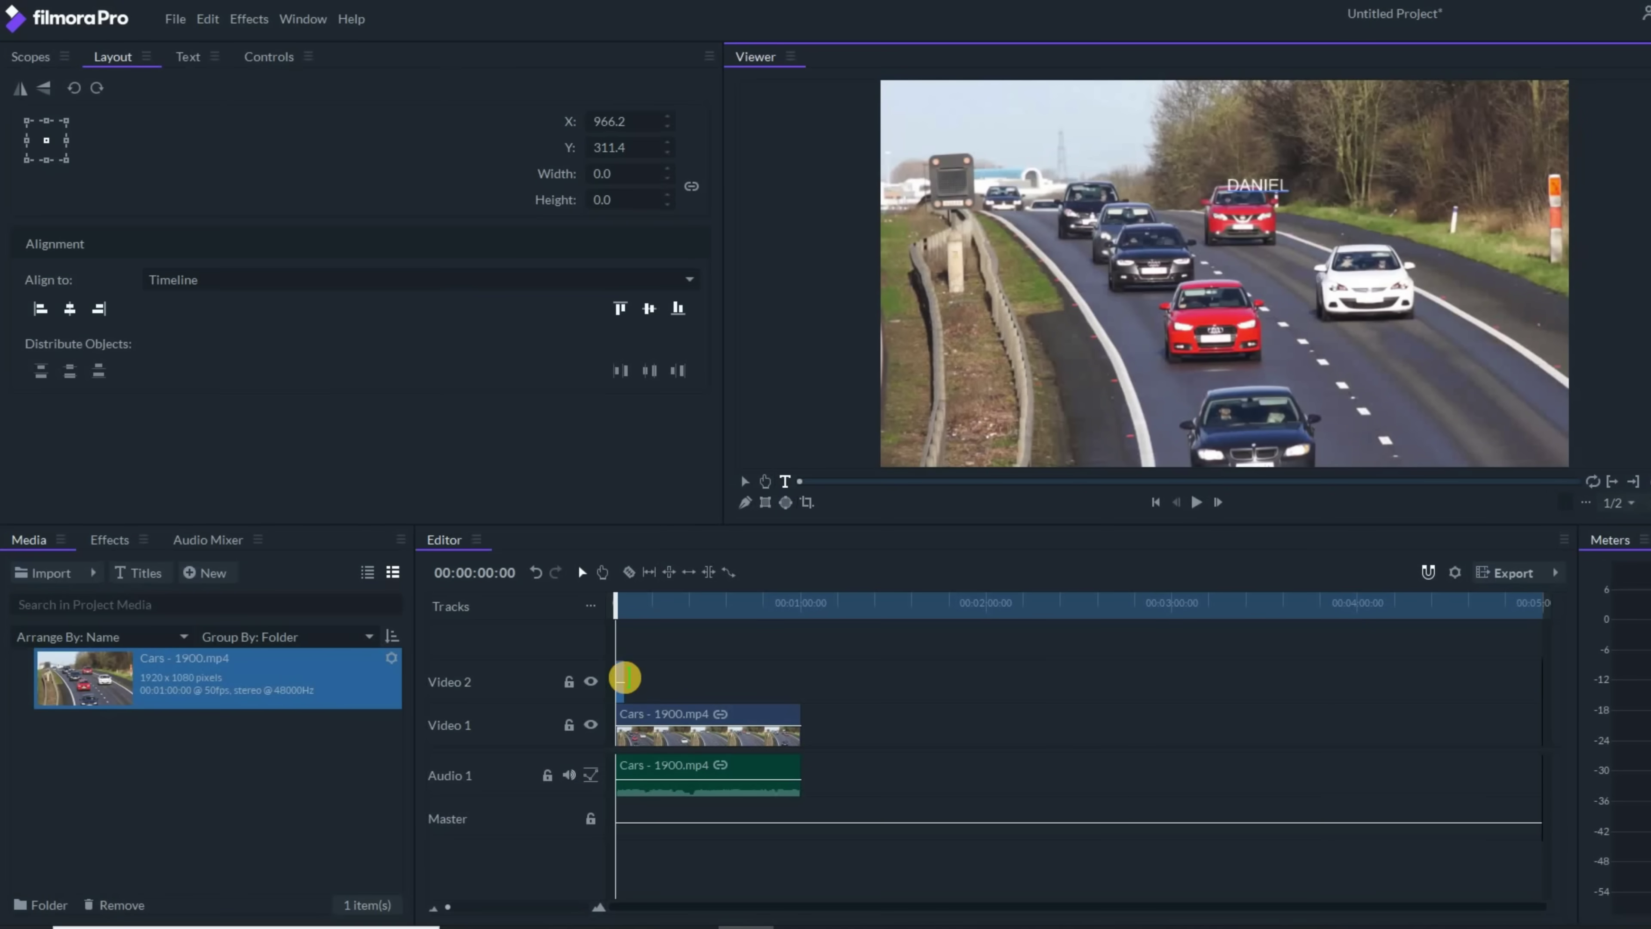
Extend the text clip on Video 2 to the end of the cars clip
drag(267, 906, 388, 905)
drag(715, 677, 798, 684)
Find the Motion Track behavior and add it to the text clip on Video 2
click(645, 677)
click(645, 676)
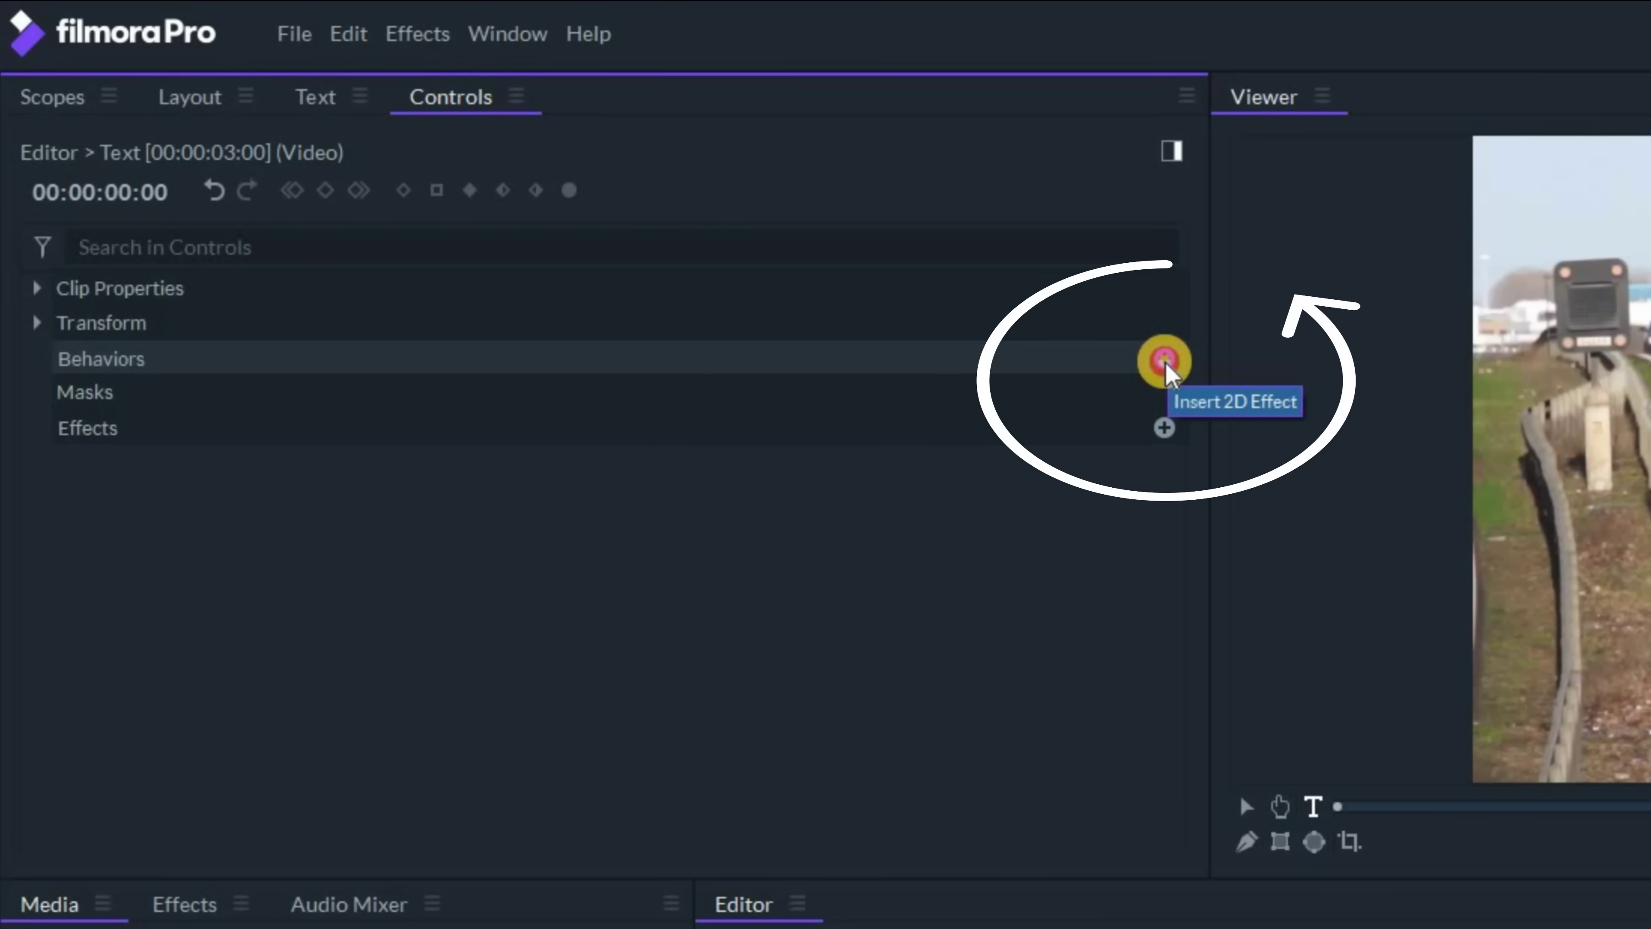
click(1165, 361)
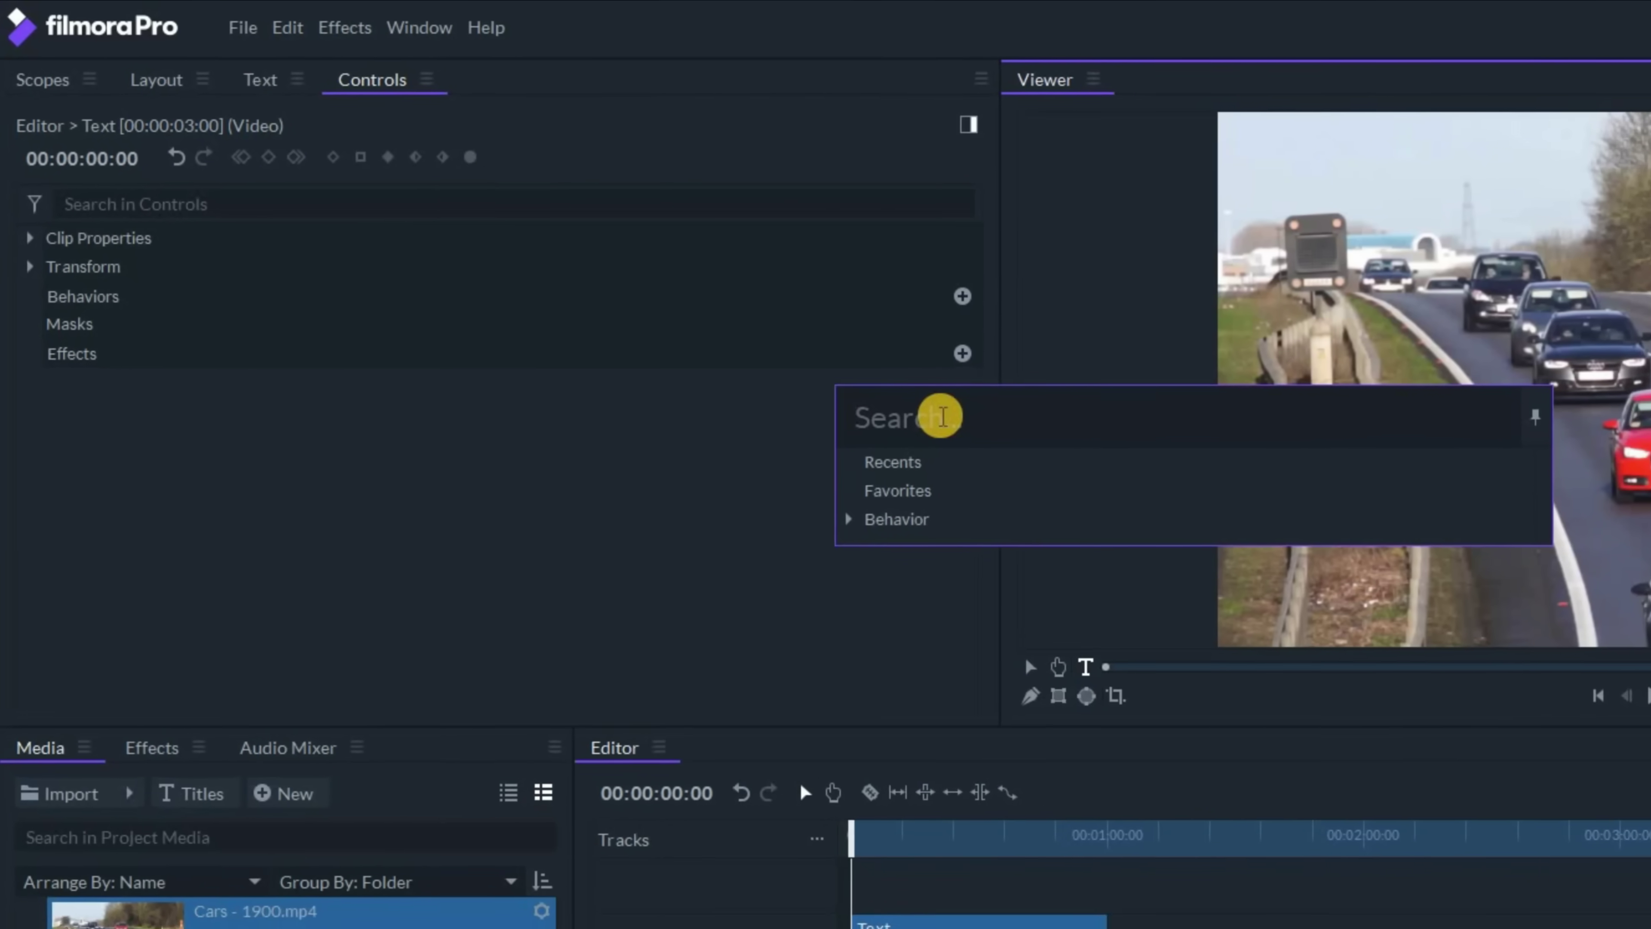
text(Motion)
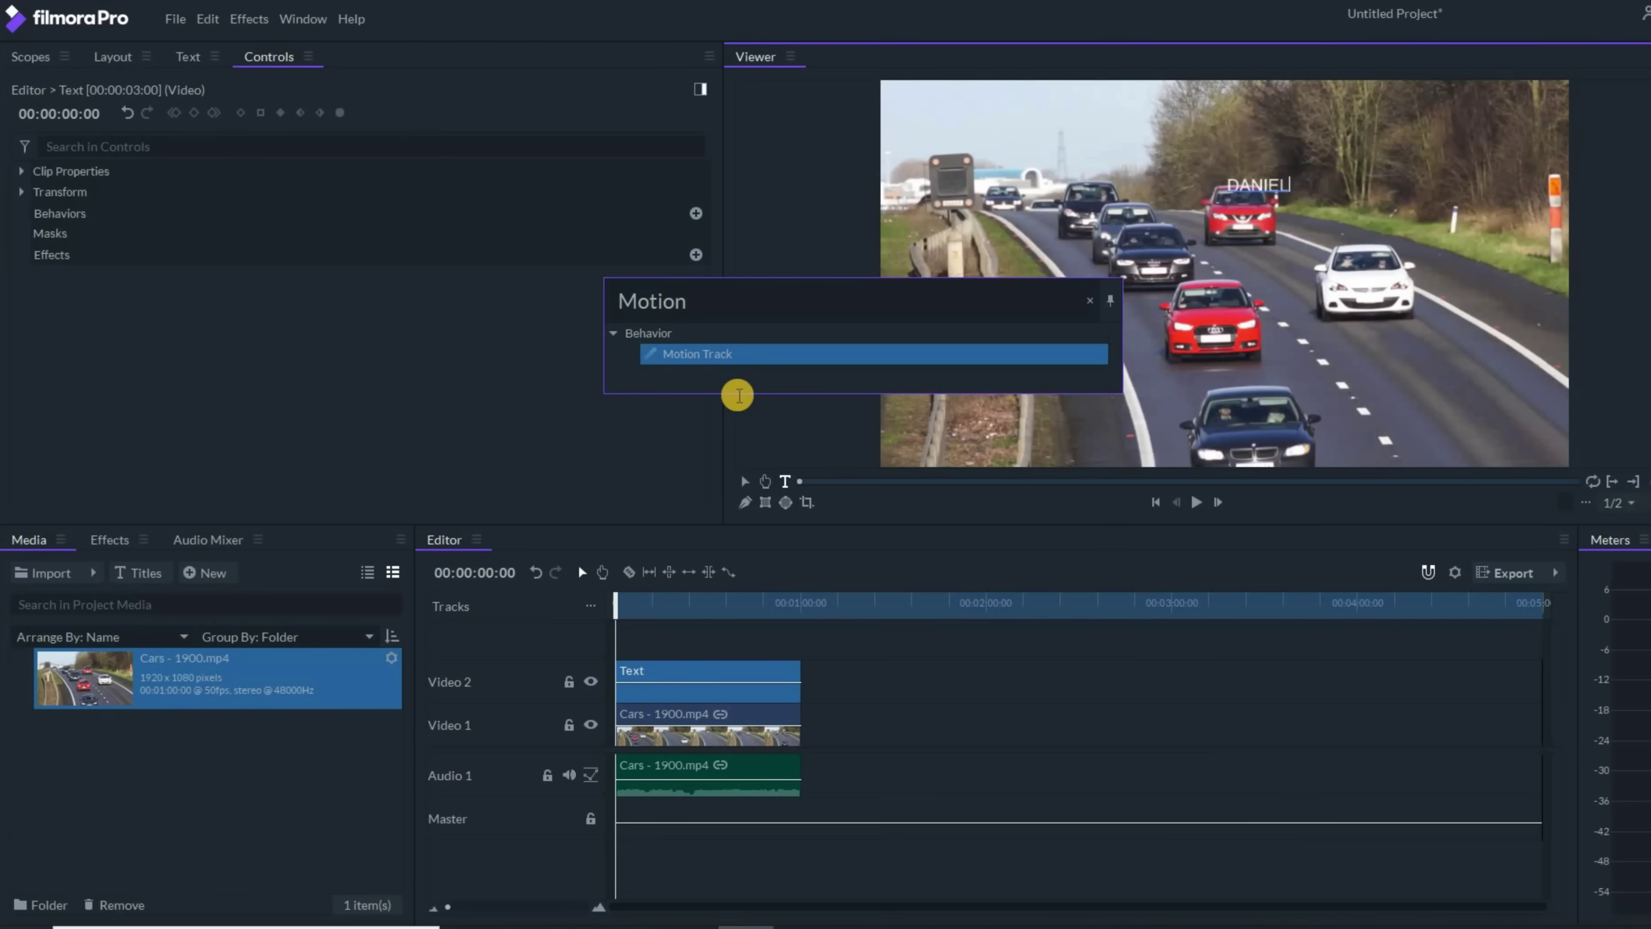
click(708, 360)
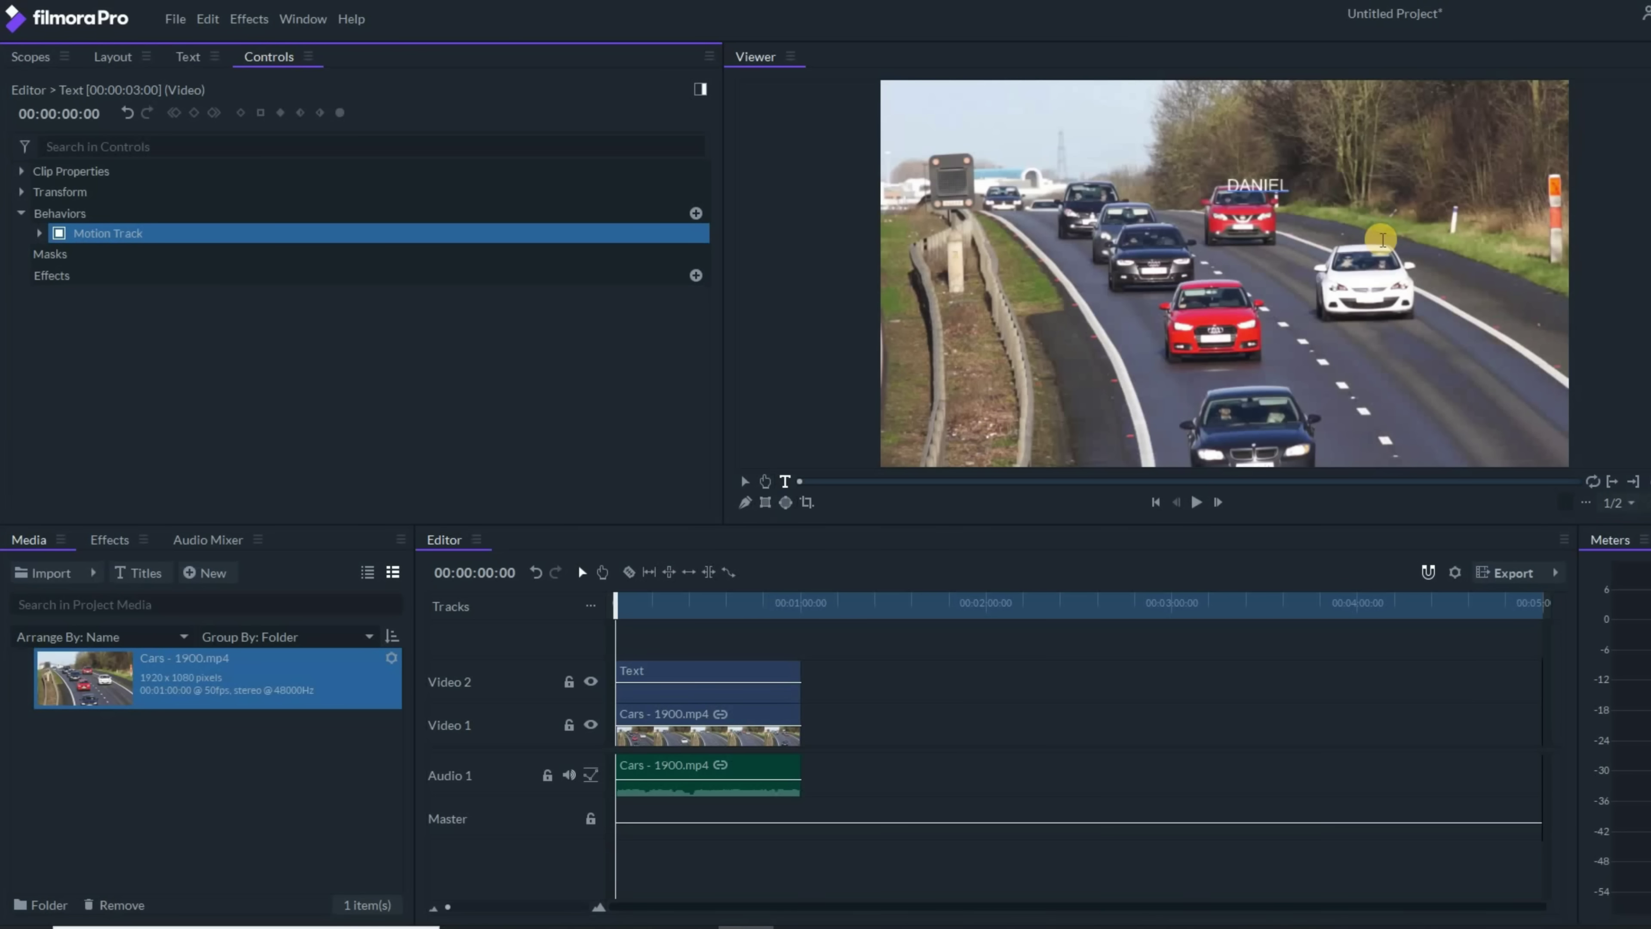
Change the name text's font to Impact and its size to 100
click(645, 674)
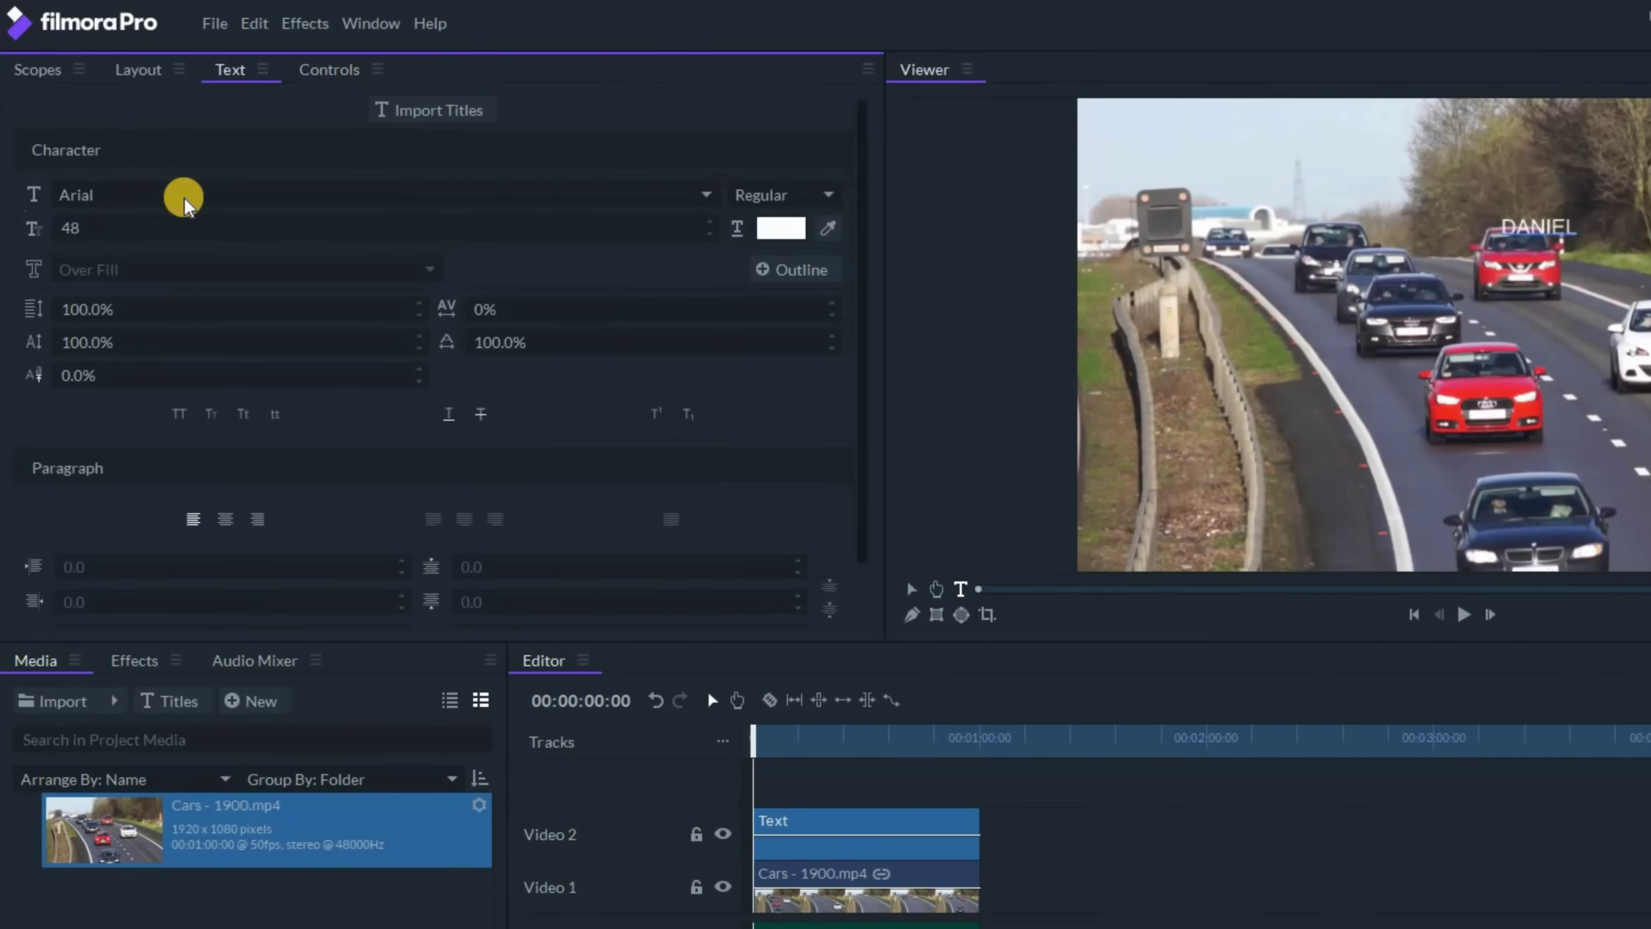
click(177, 196)
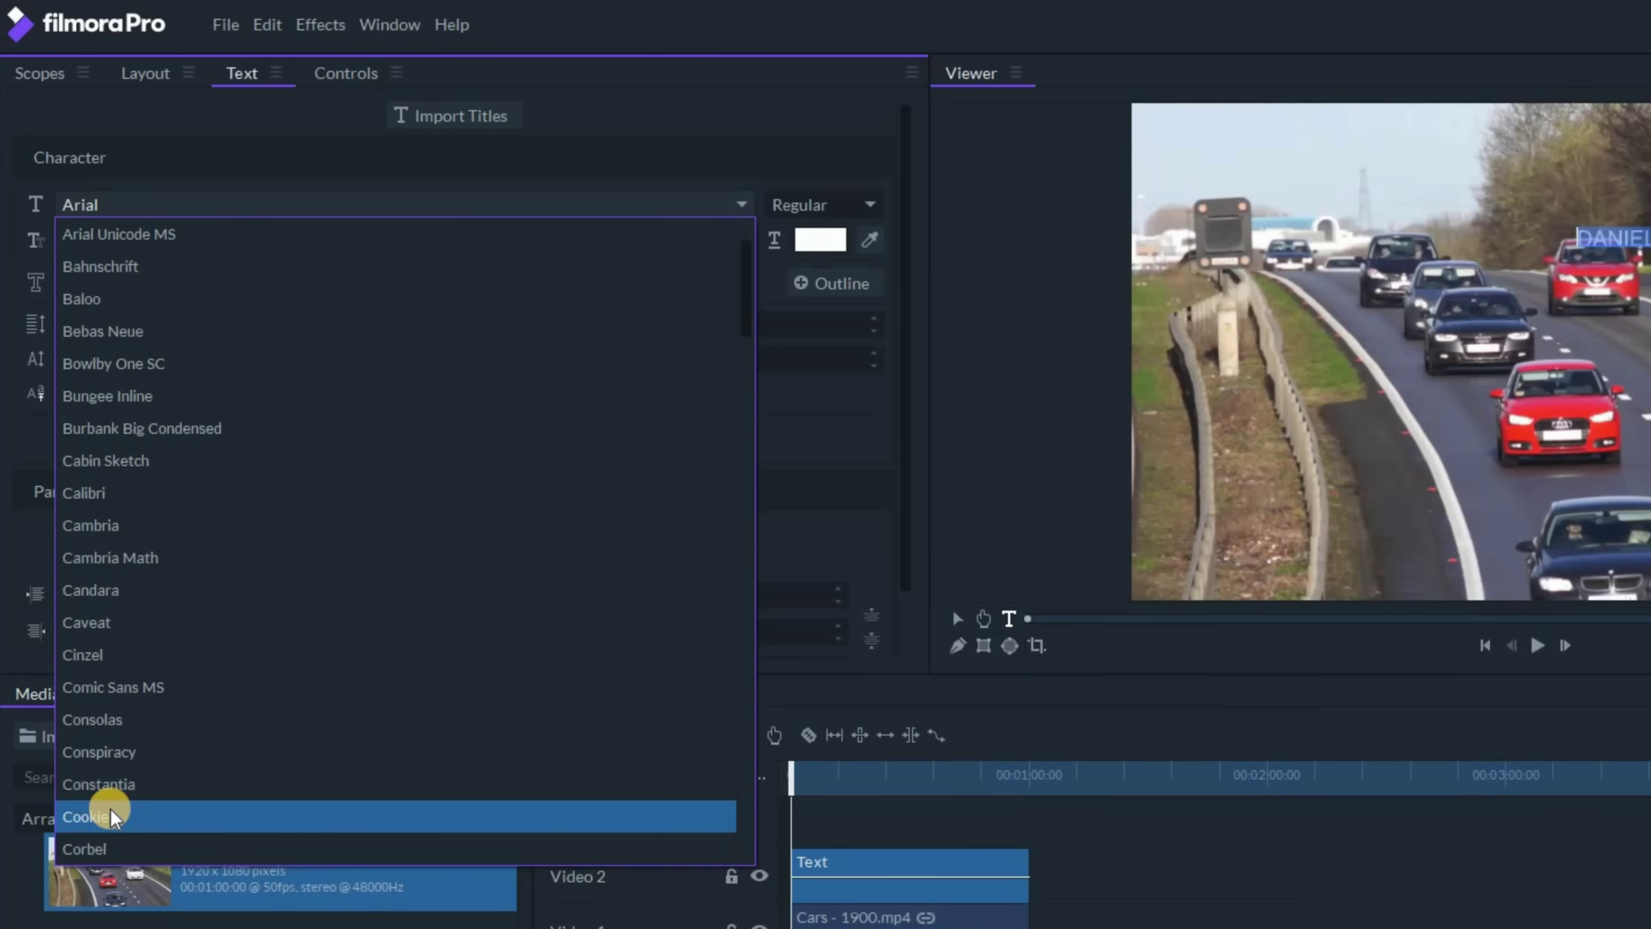
scroll(60, 816, down, 5)
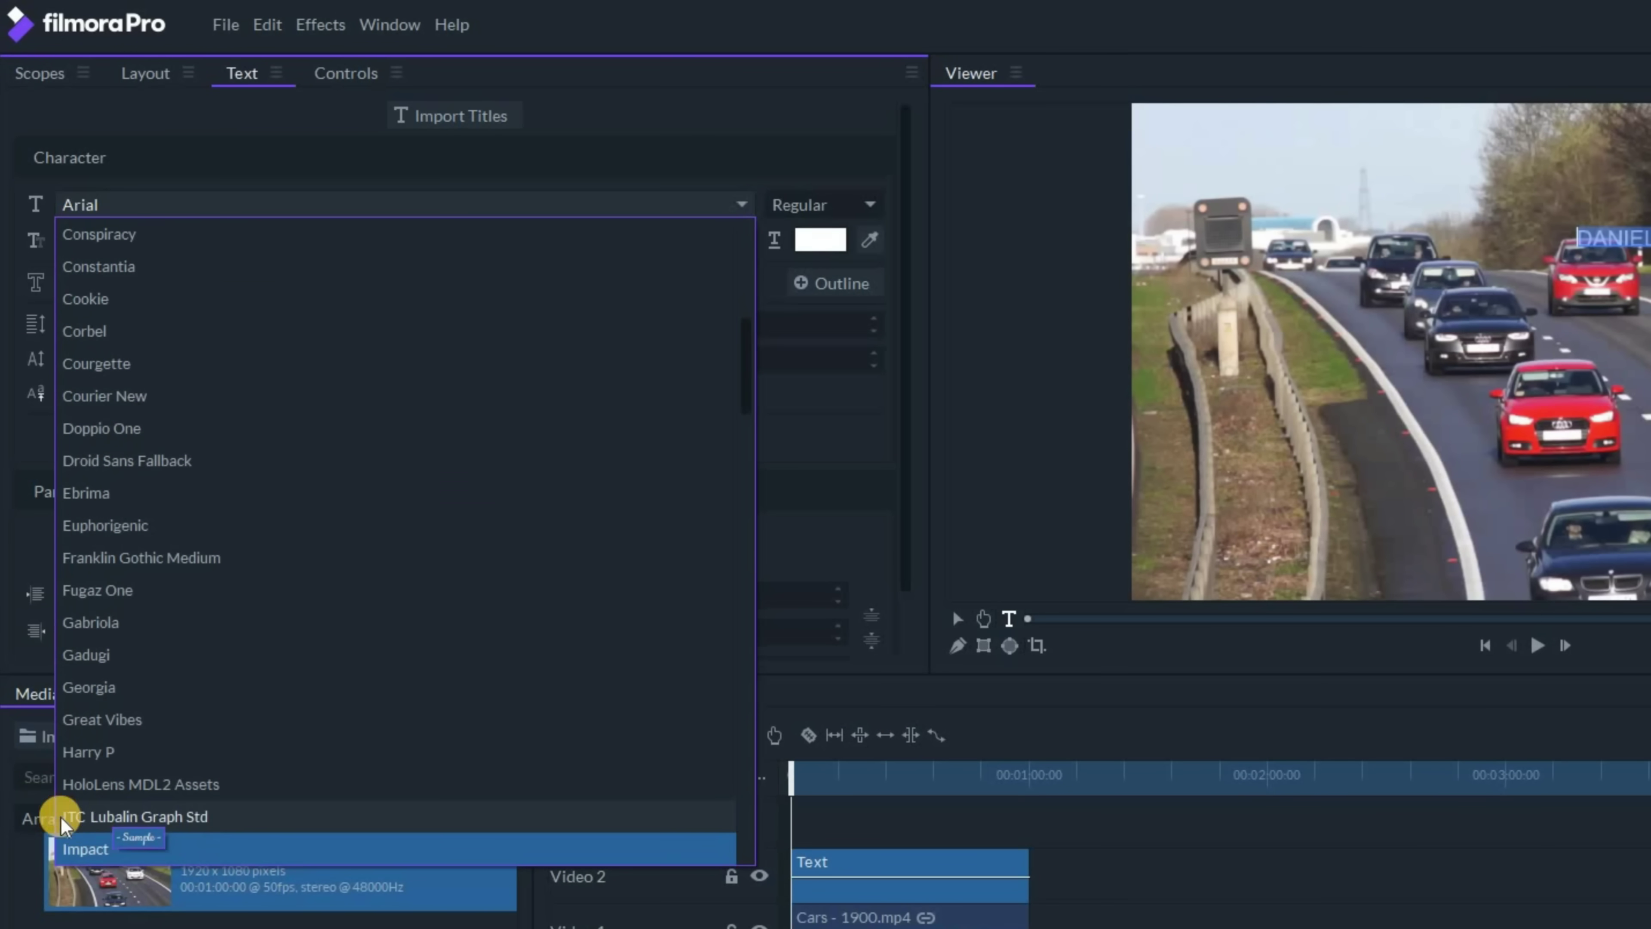
click(91, 849)
click(168, 247)
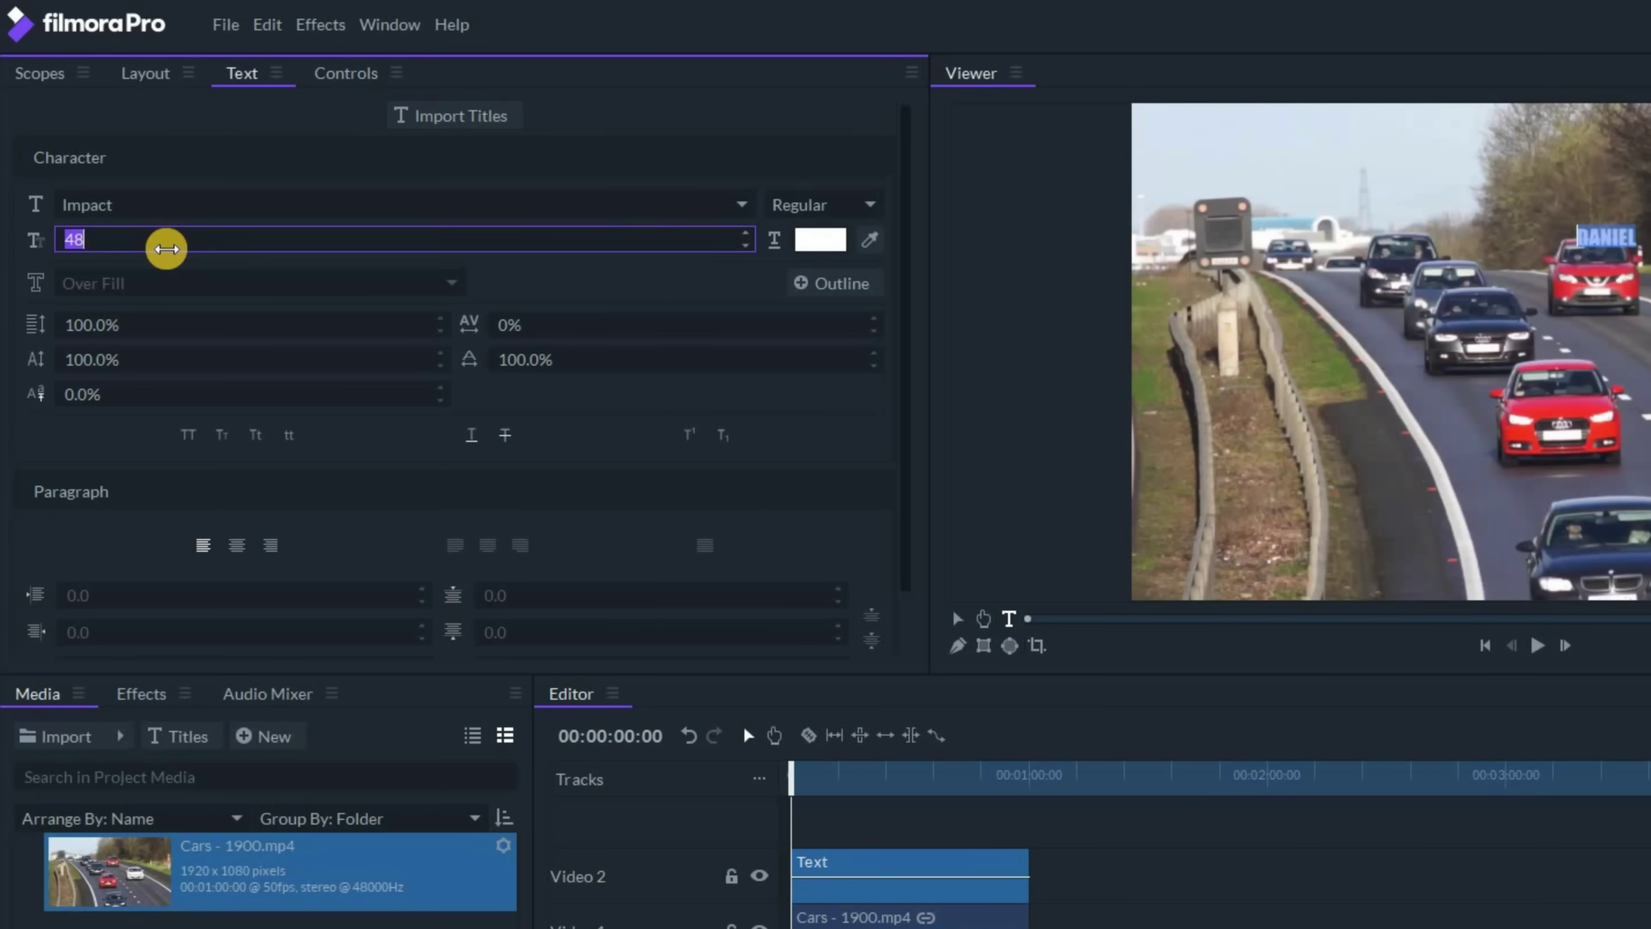
key(Return)
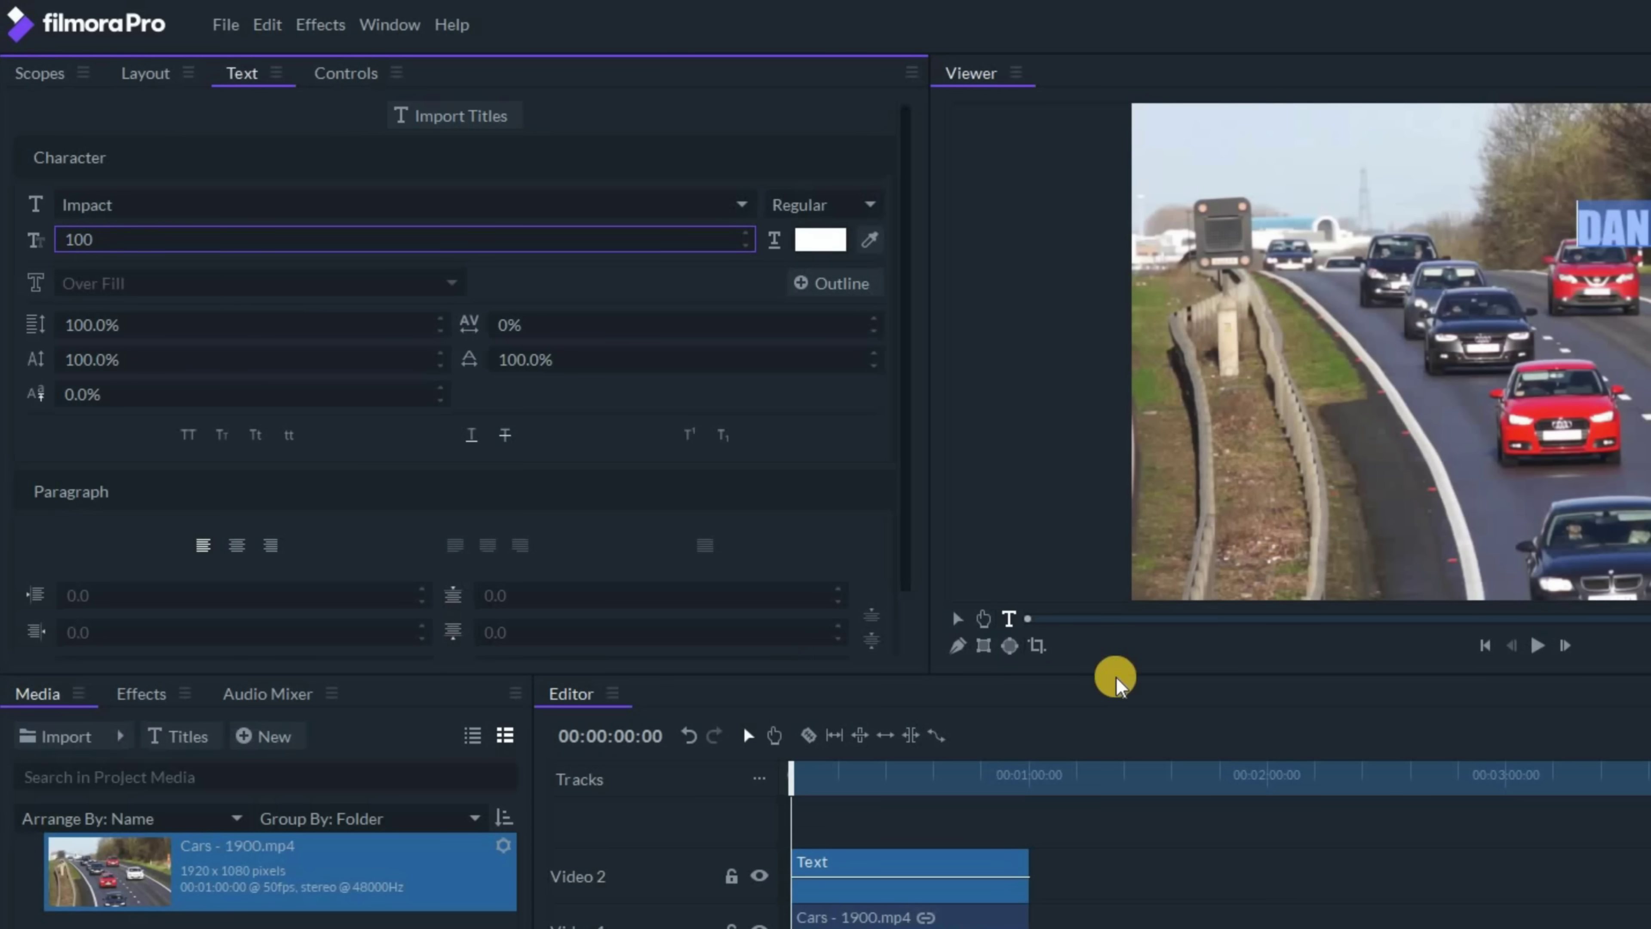
Set the text's Motion Track source to Video 1 - Cars - 1900.mp4
click(346, 72)
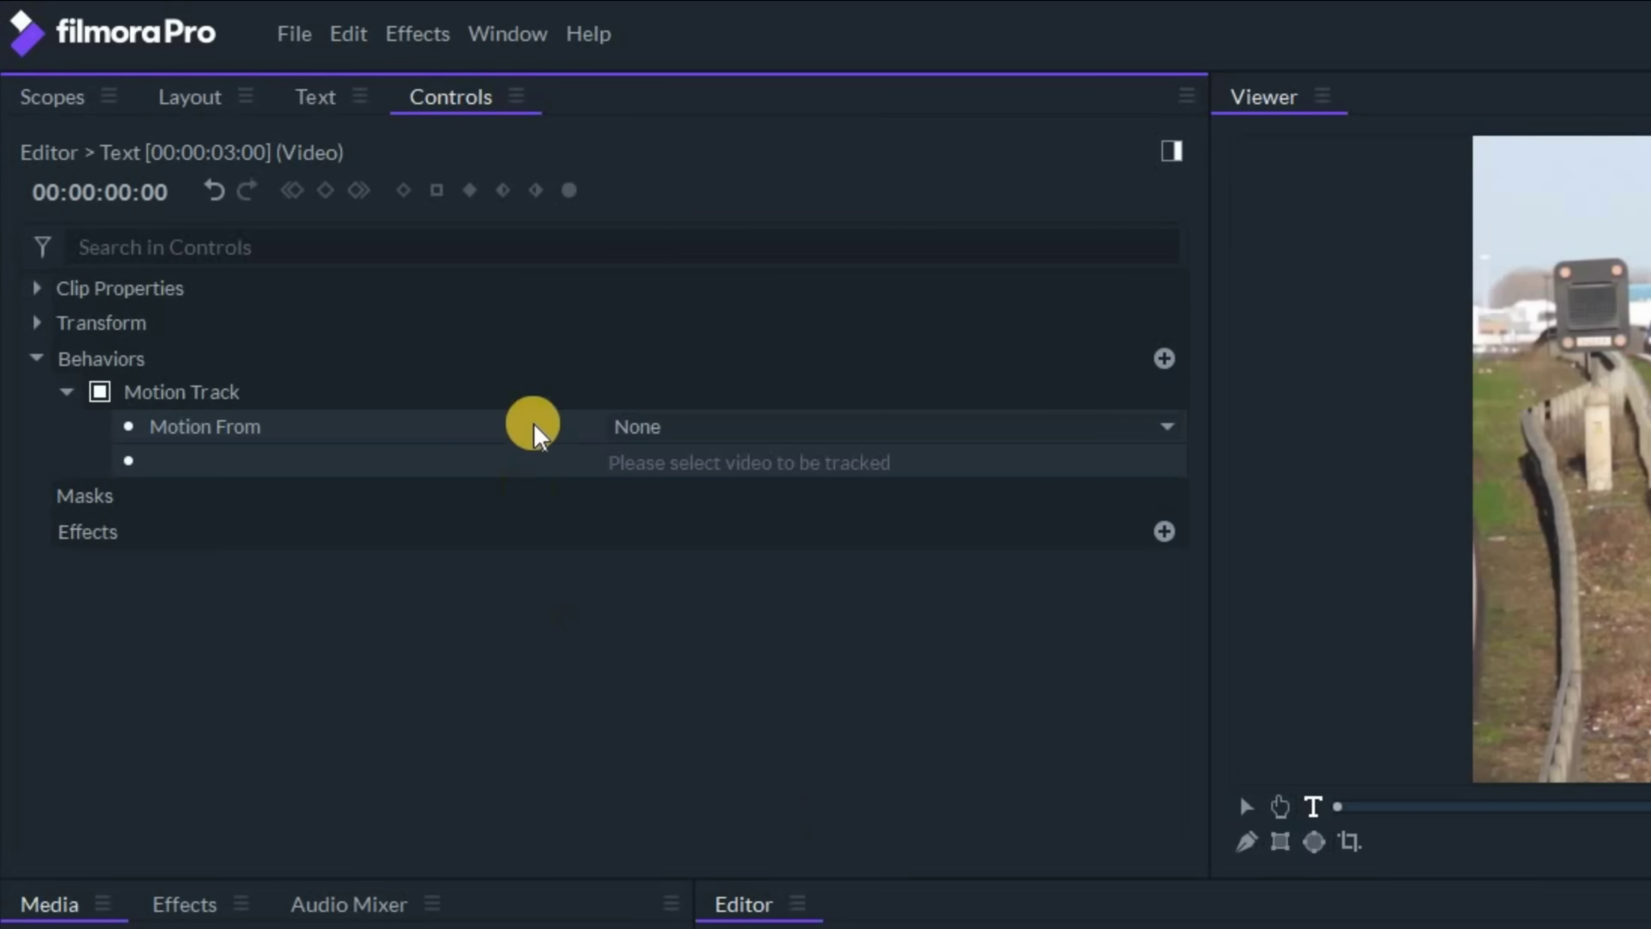
click(852, 431)
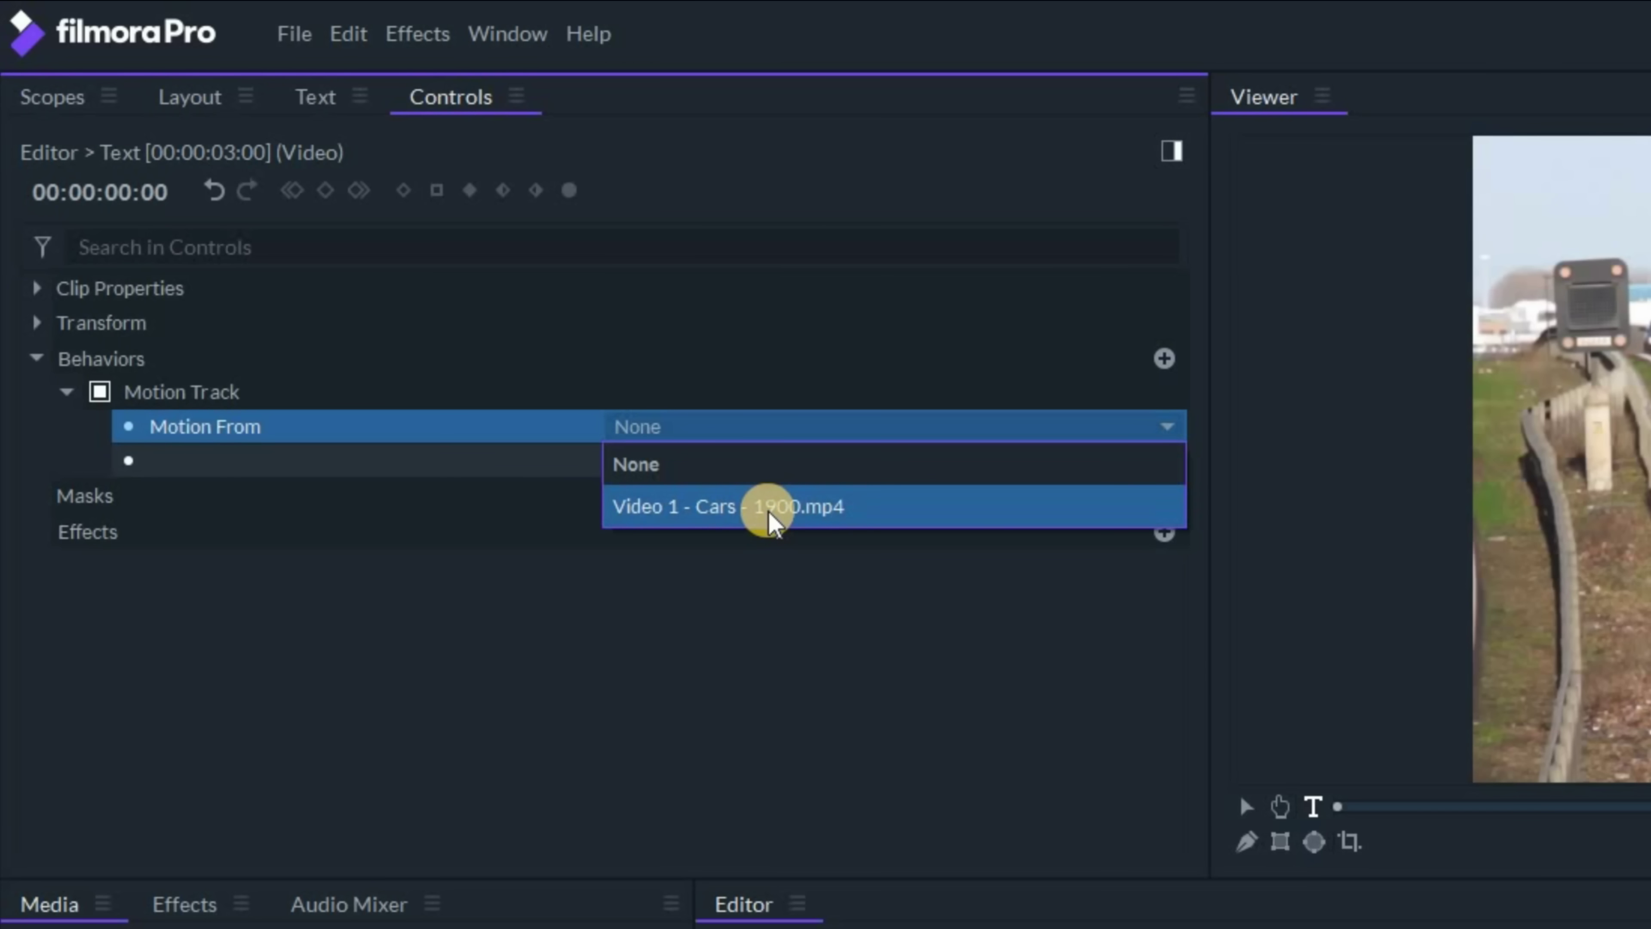
click(770, 513)
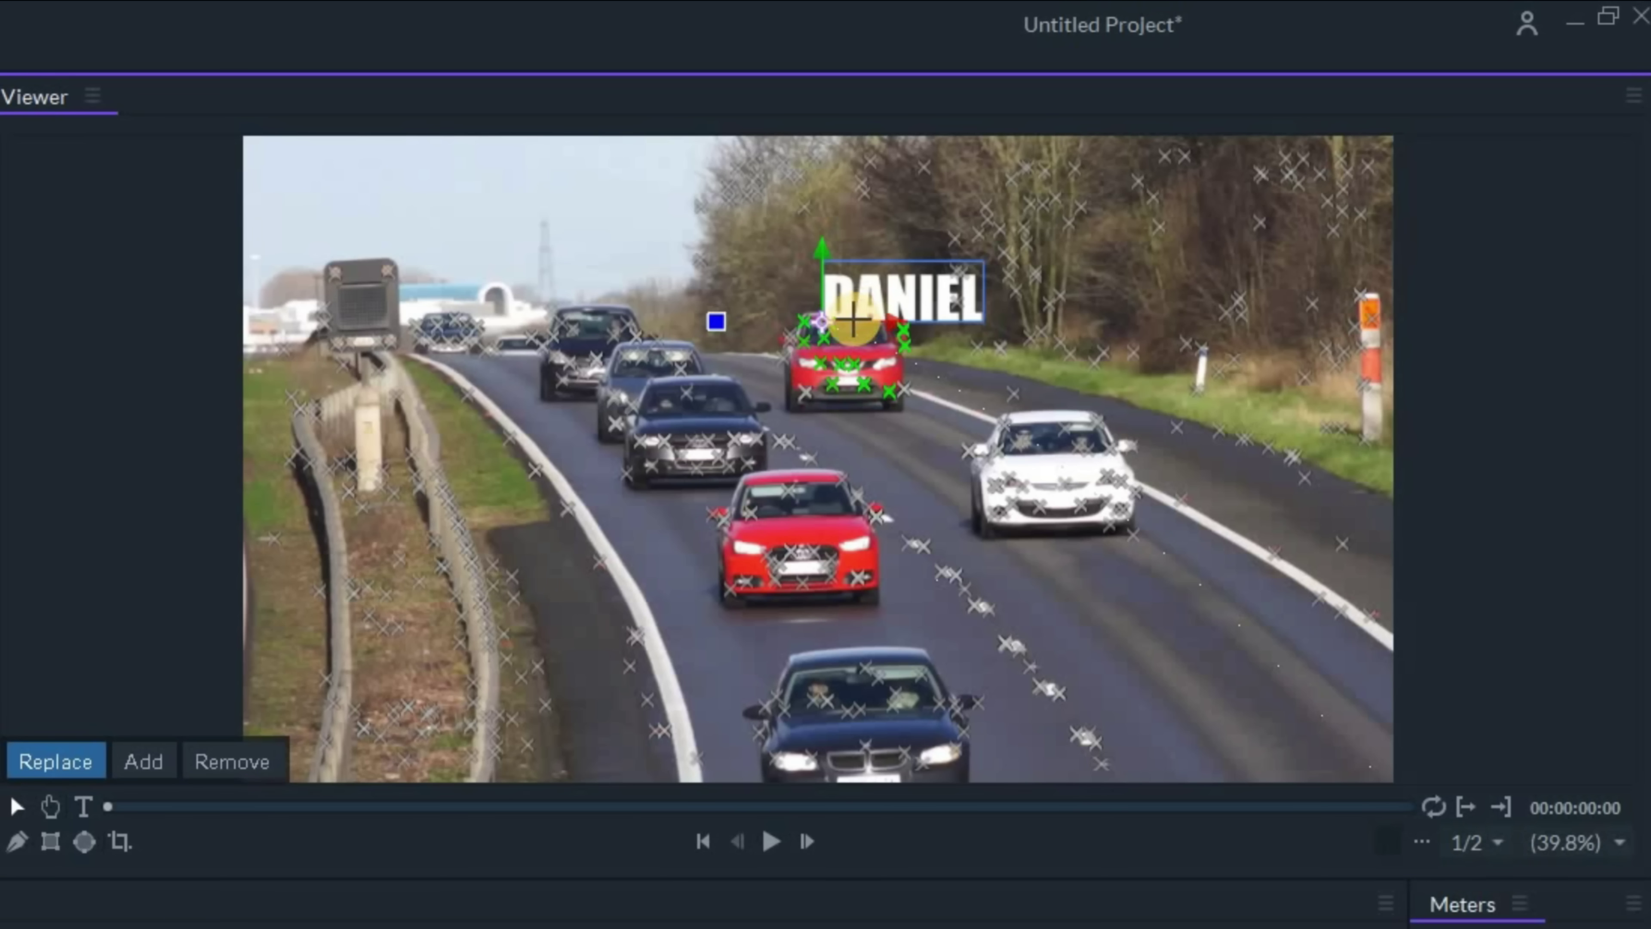
Move the name text up and to the right of the distant red car and preview the tracked motion
drag(906, 279, 925, 289)
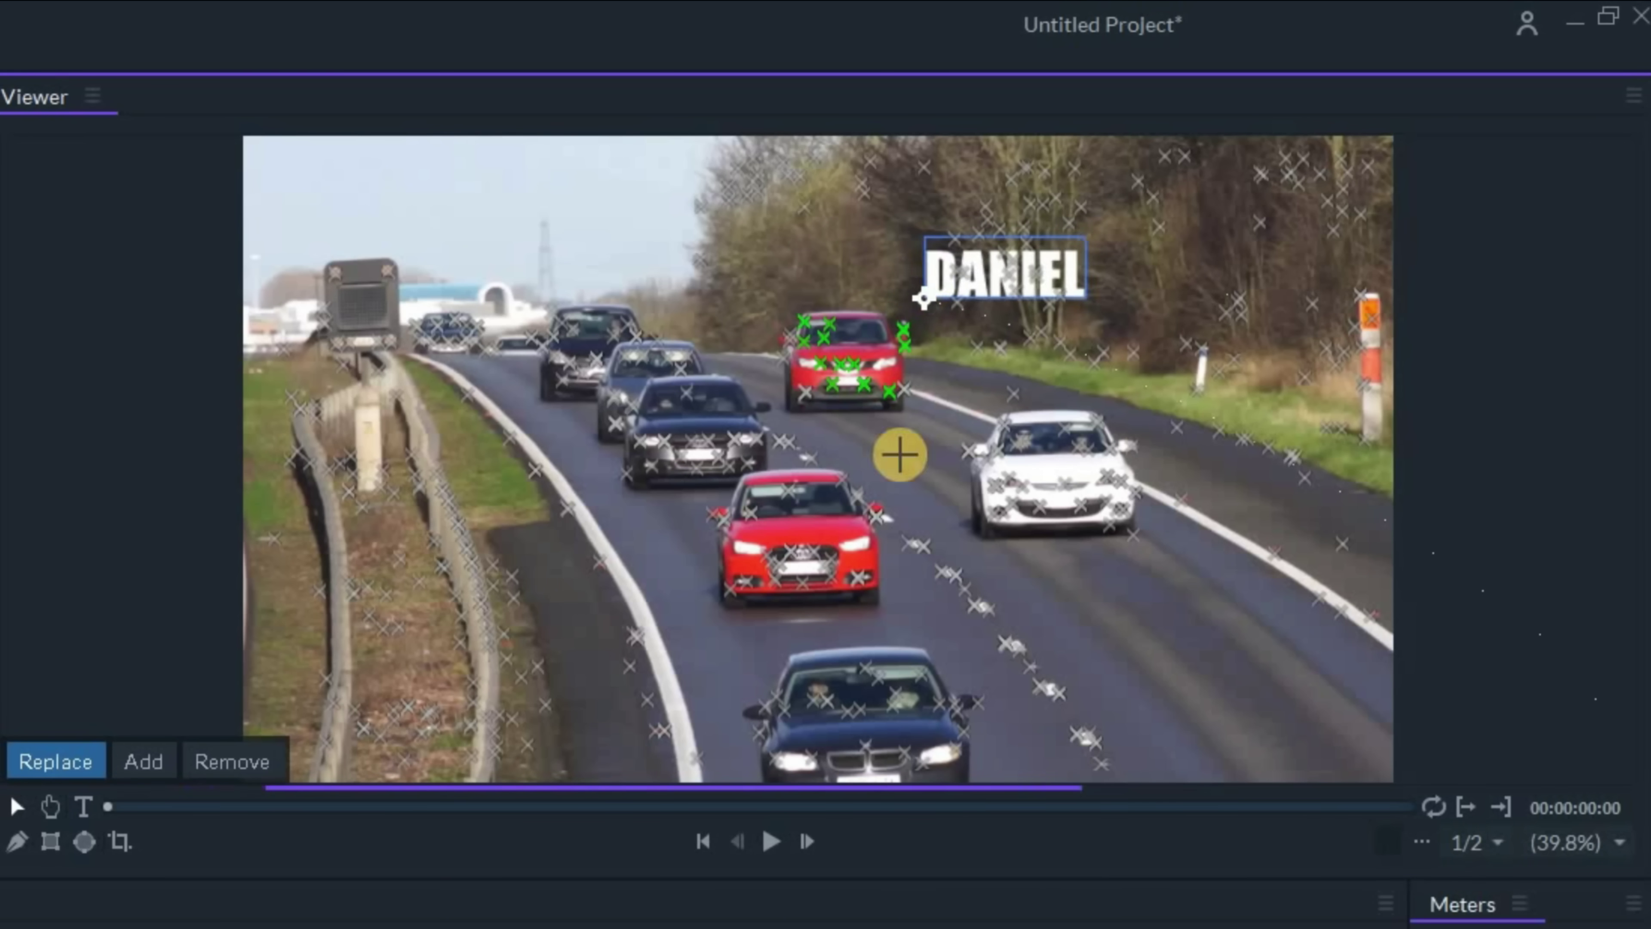
click(772, 842)
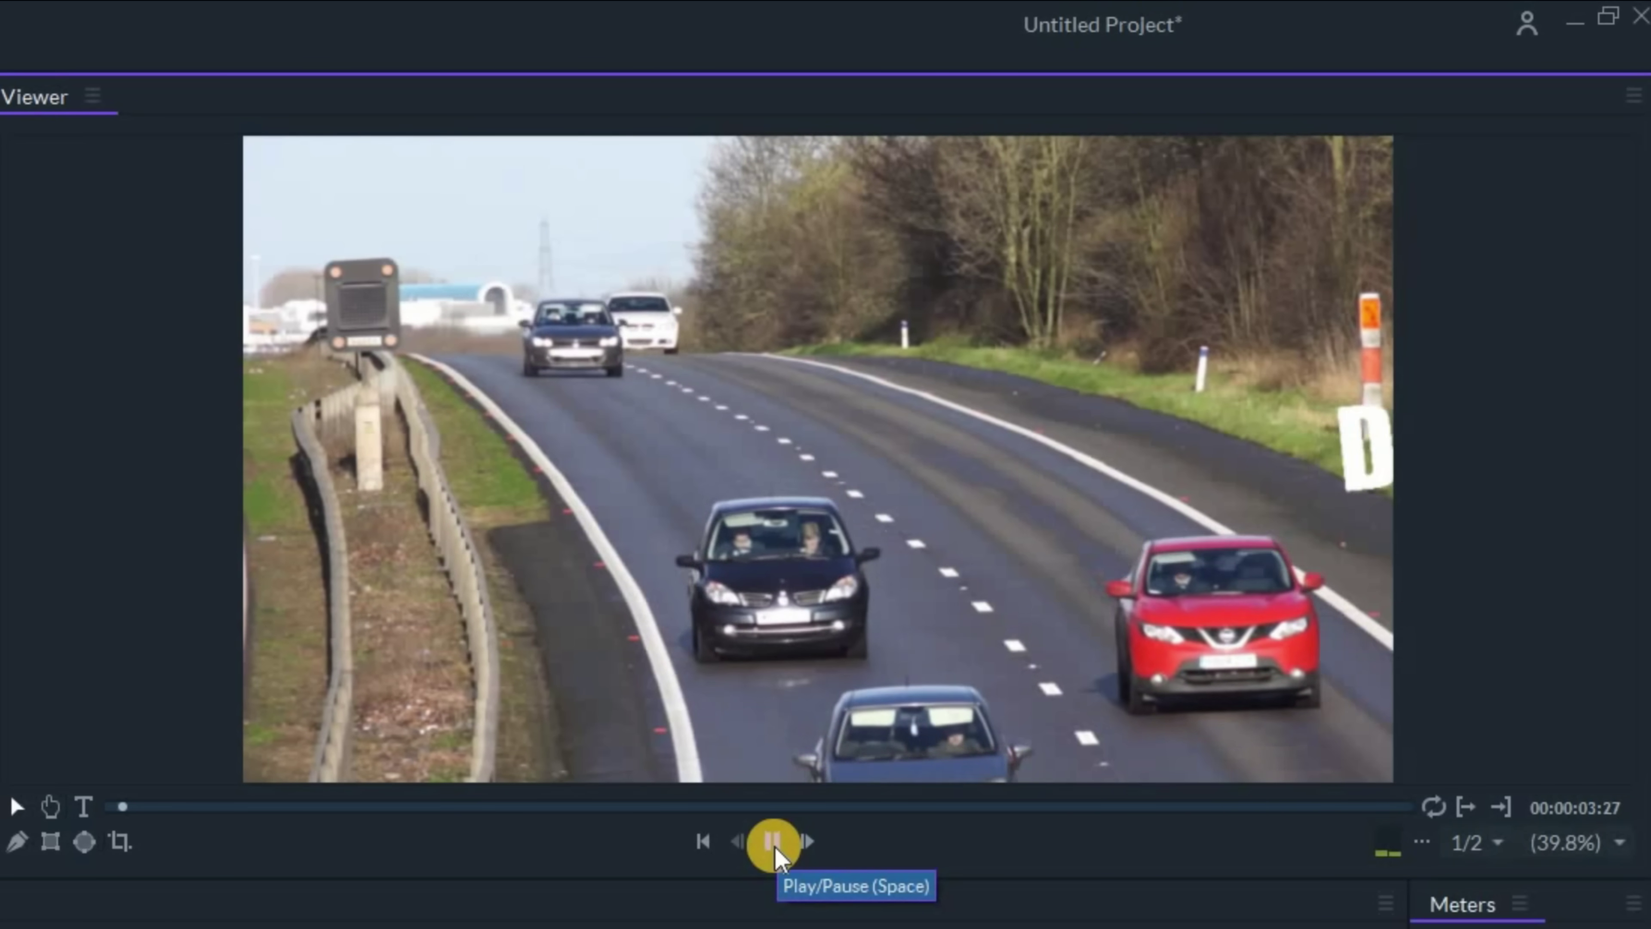
click(772, 842)
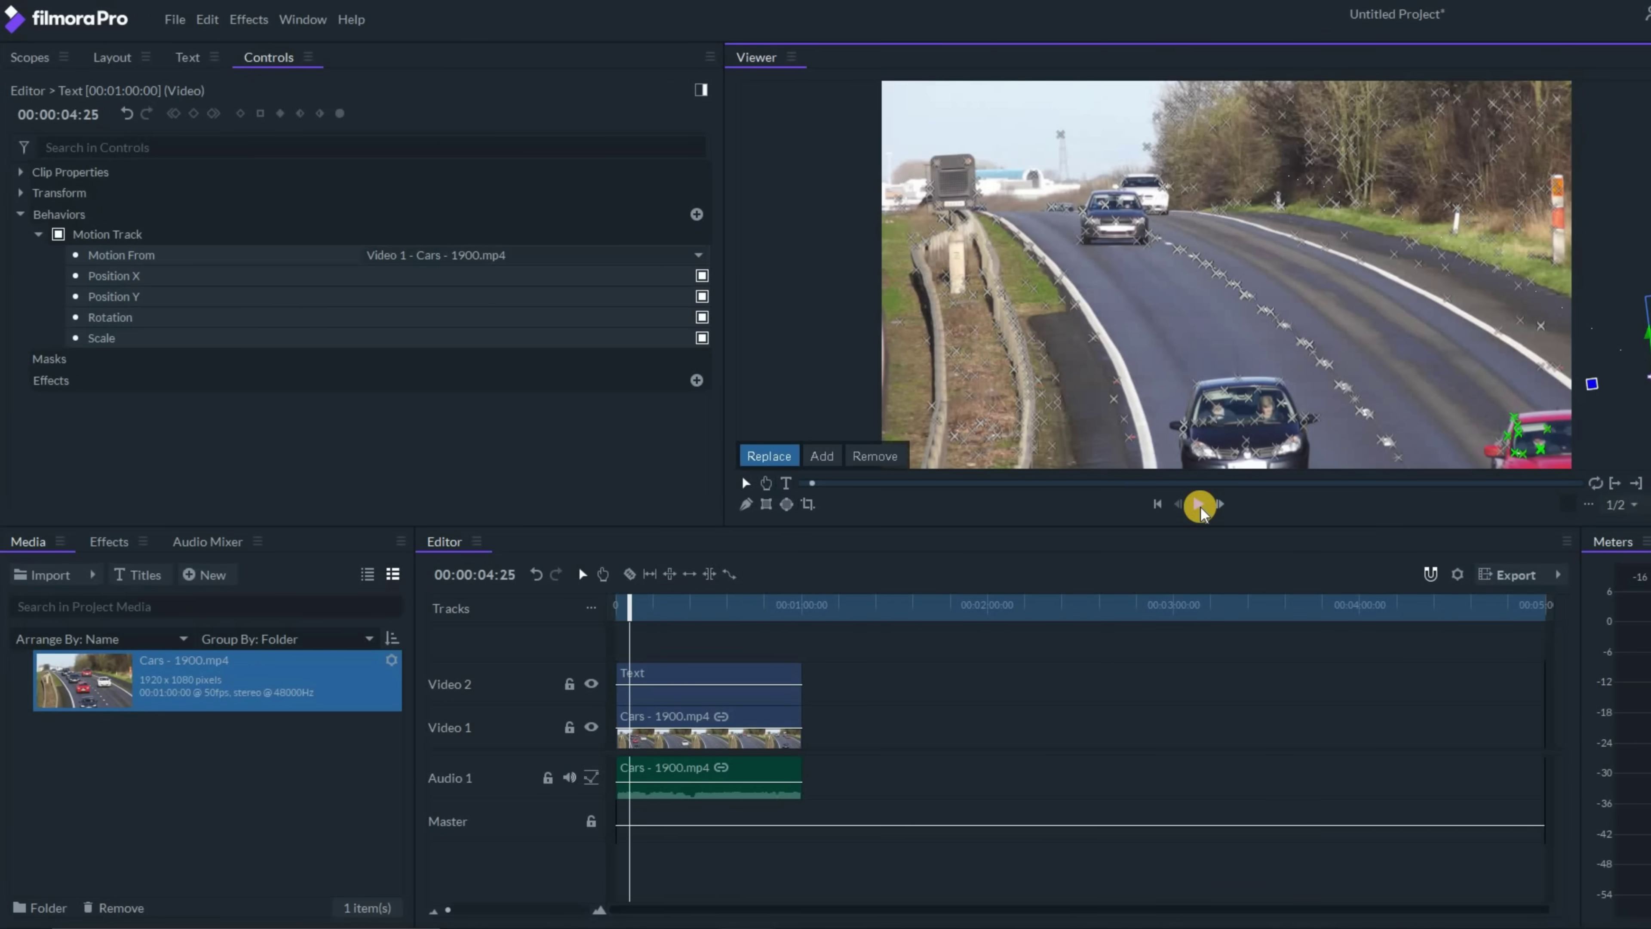
Turn off Rotation in the text's Motion Track behavior and preview the result
click(700, 318)
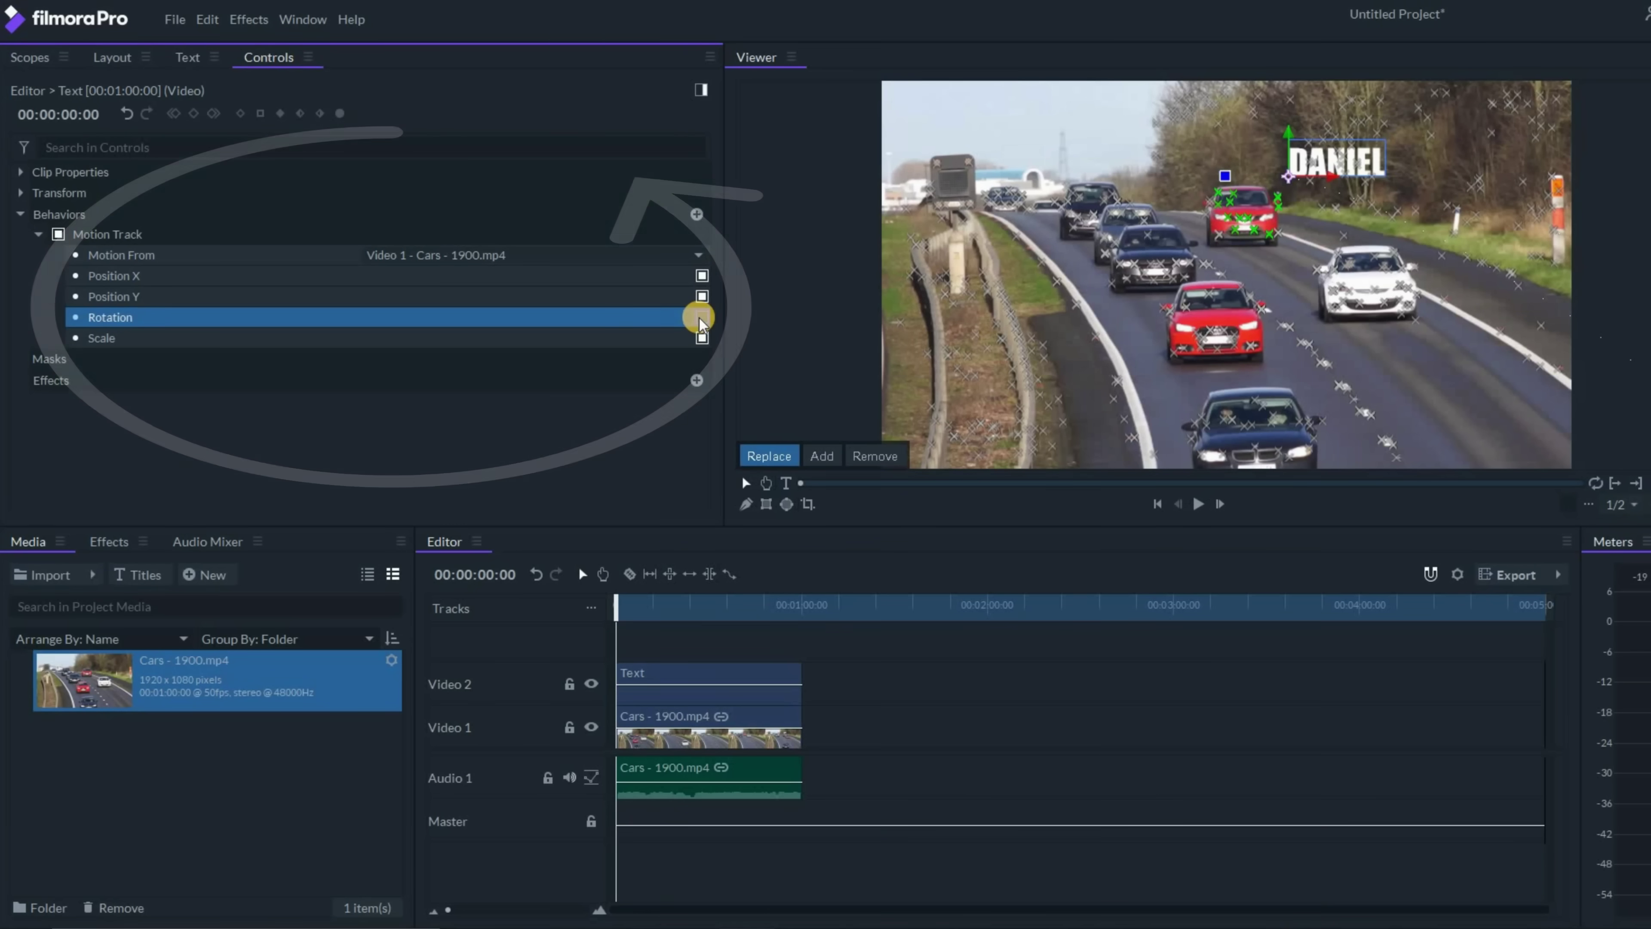
click(1191, 504)
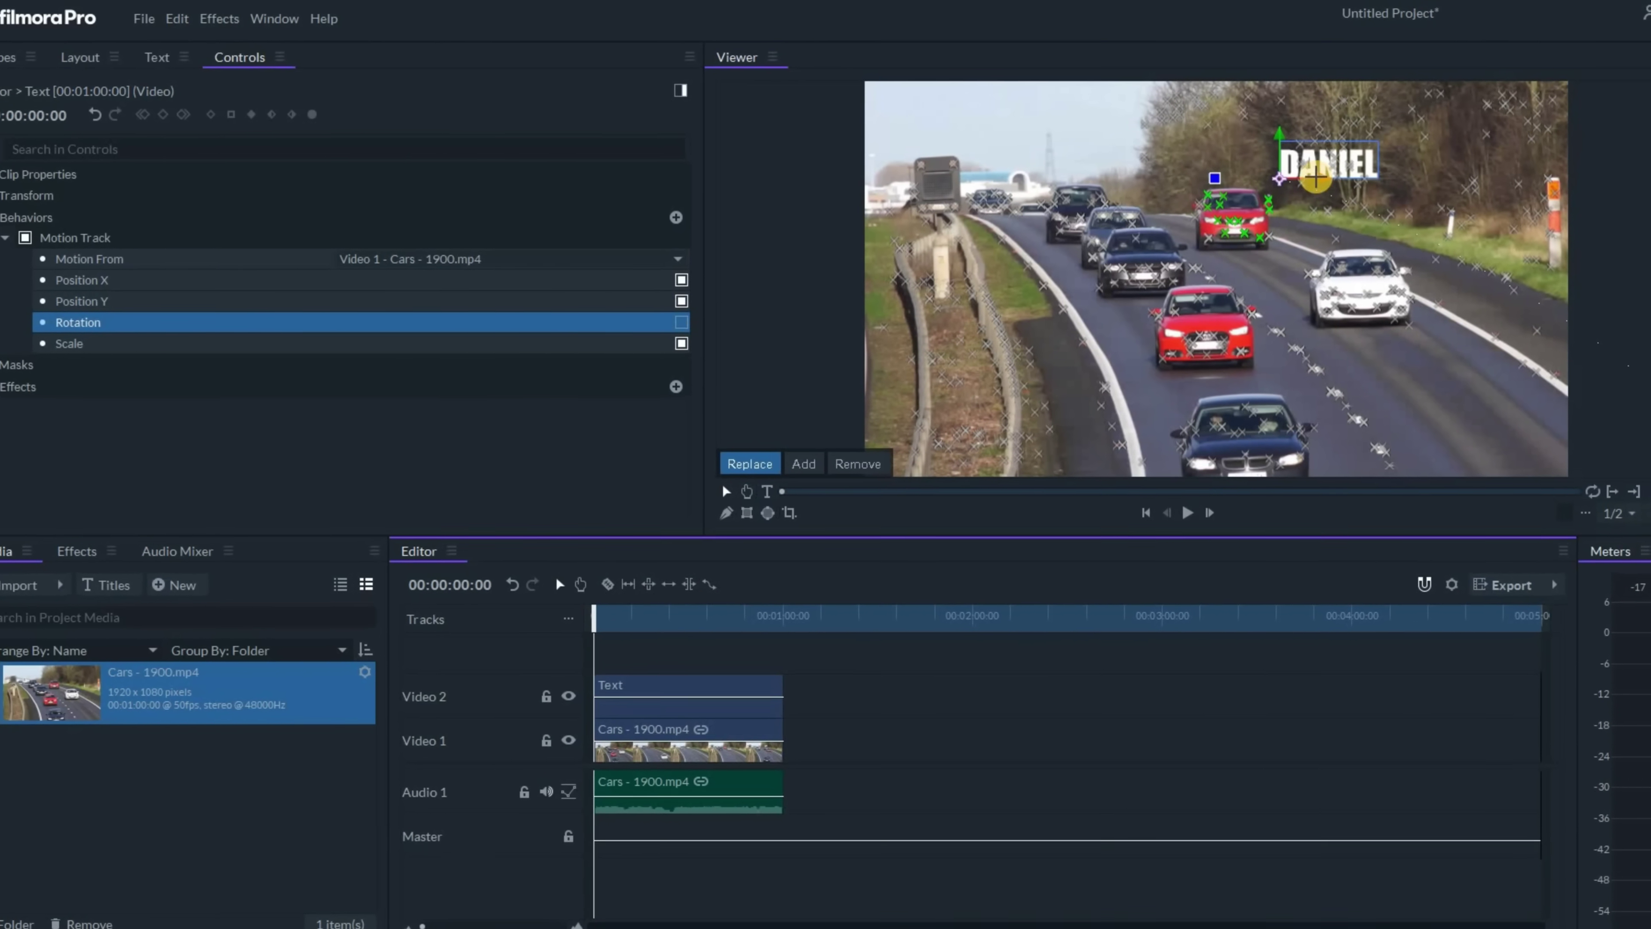
Move the name text to the upper left of the distant red car and preview the tracked motion
click(1276, 180)
click(1108, 166)
drag(1096, 169, 1120, 150)
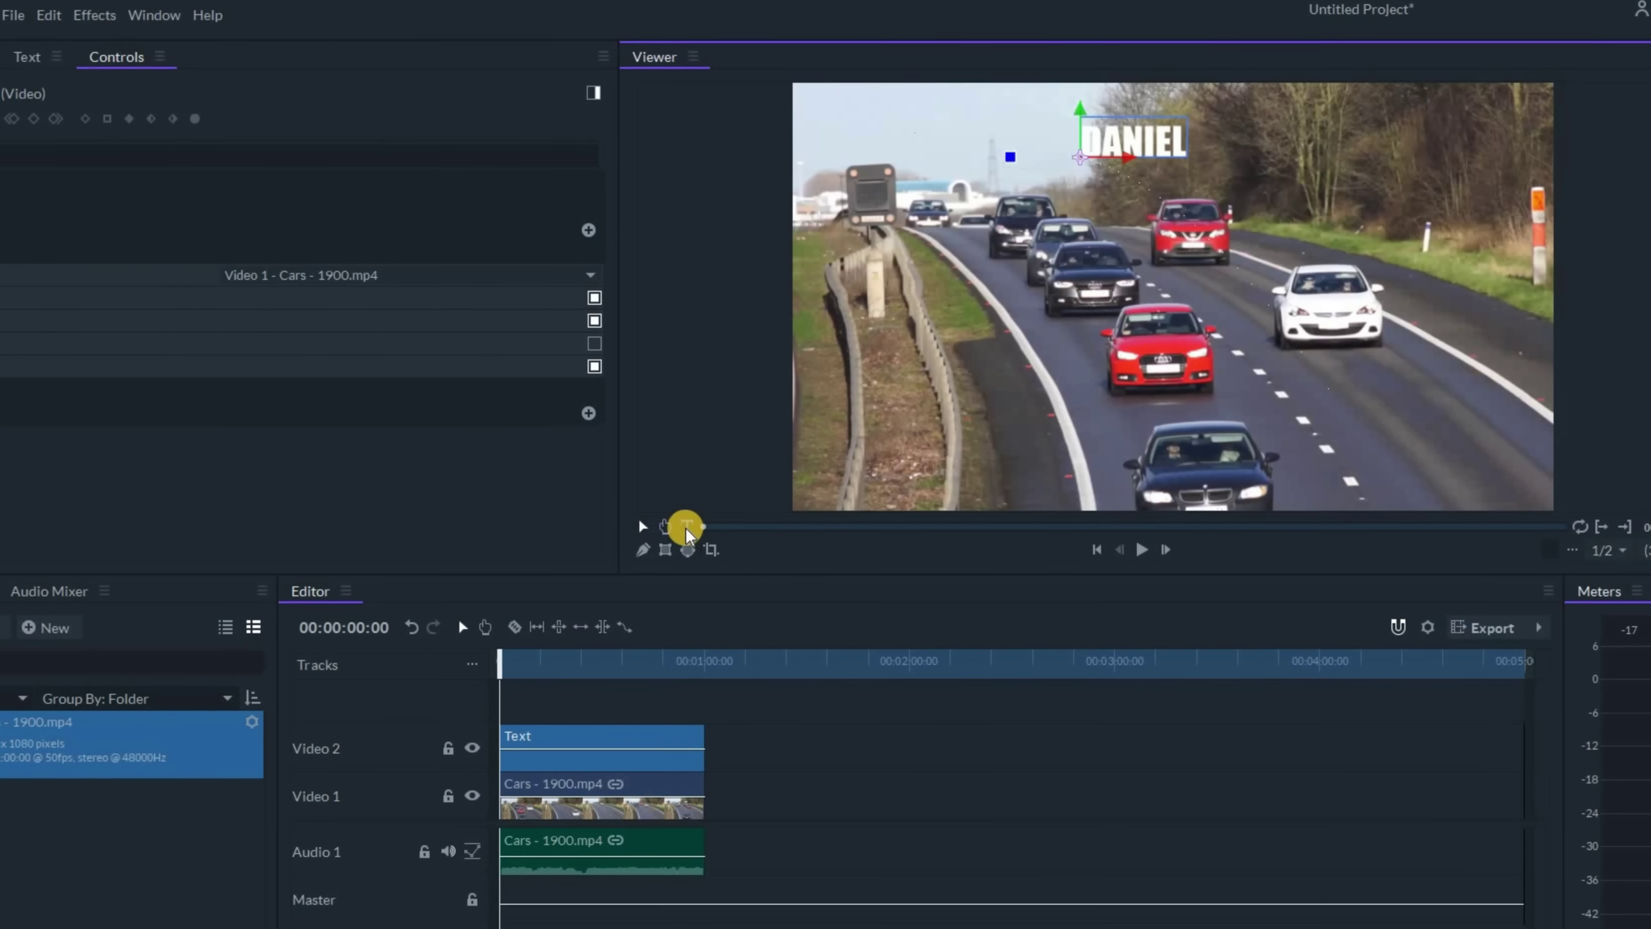
click(588, 783)
click(1142, 547)
click(1128, 559)
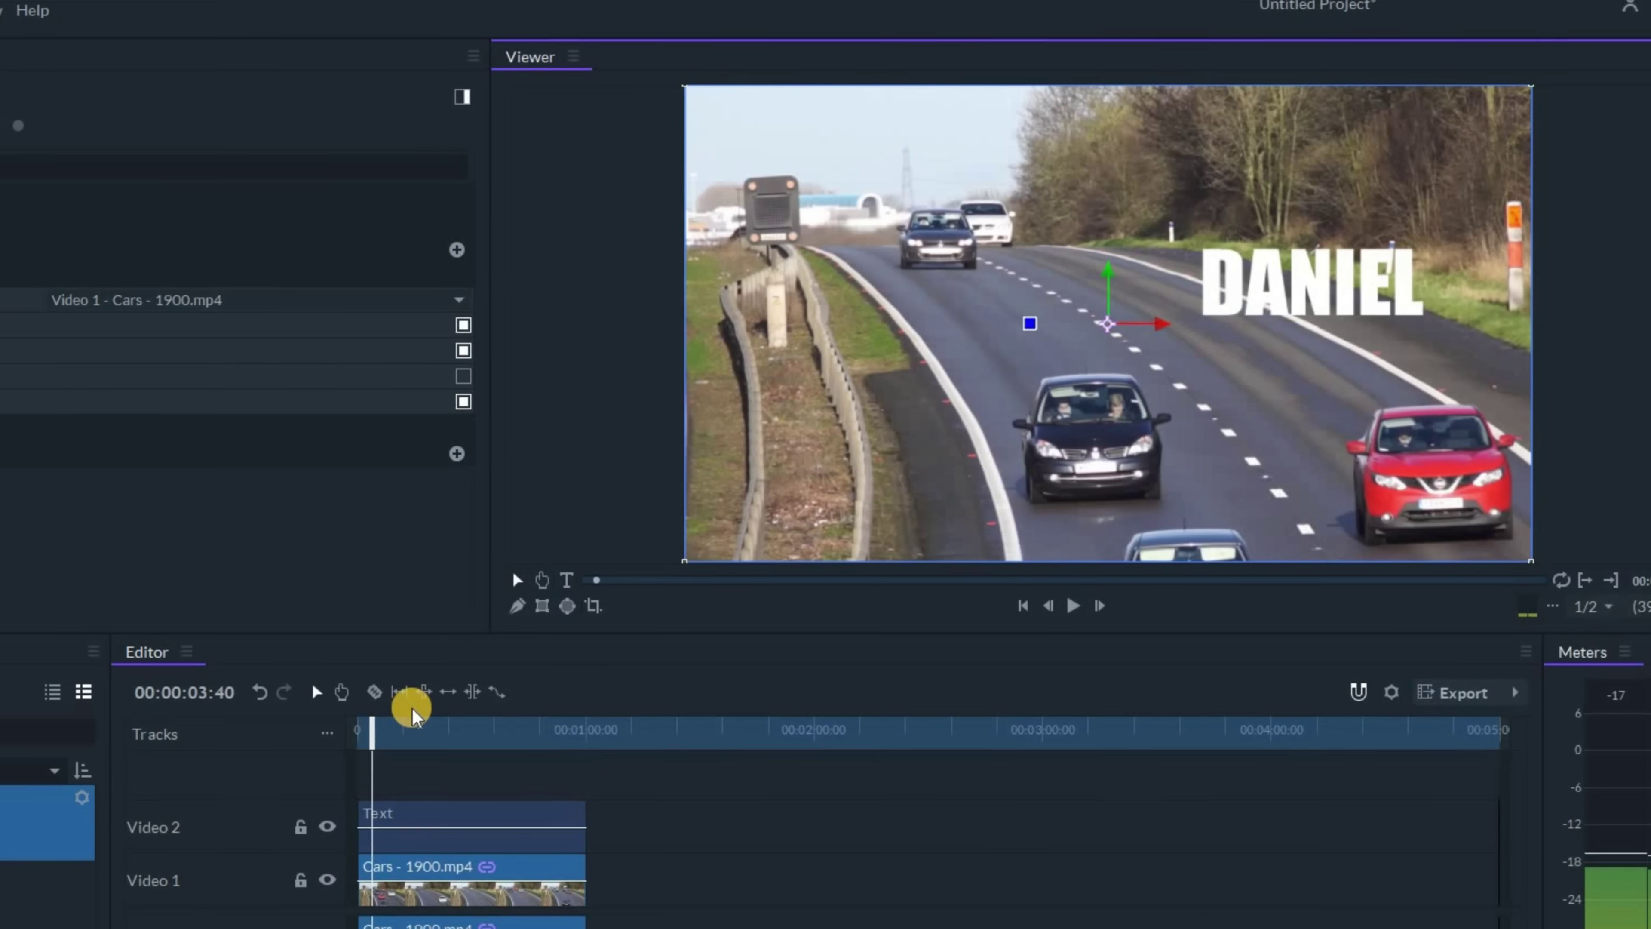
Return to the start of the timeline, move the name text to the right of the distant red car and preview it
drag(378, 728, 348, 751)
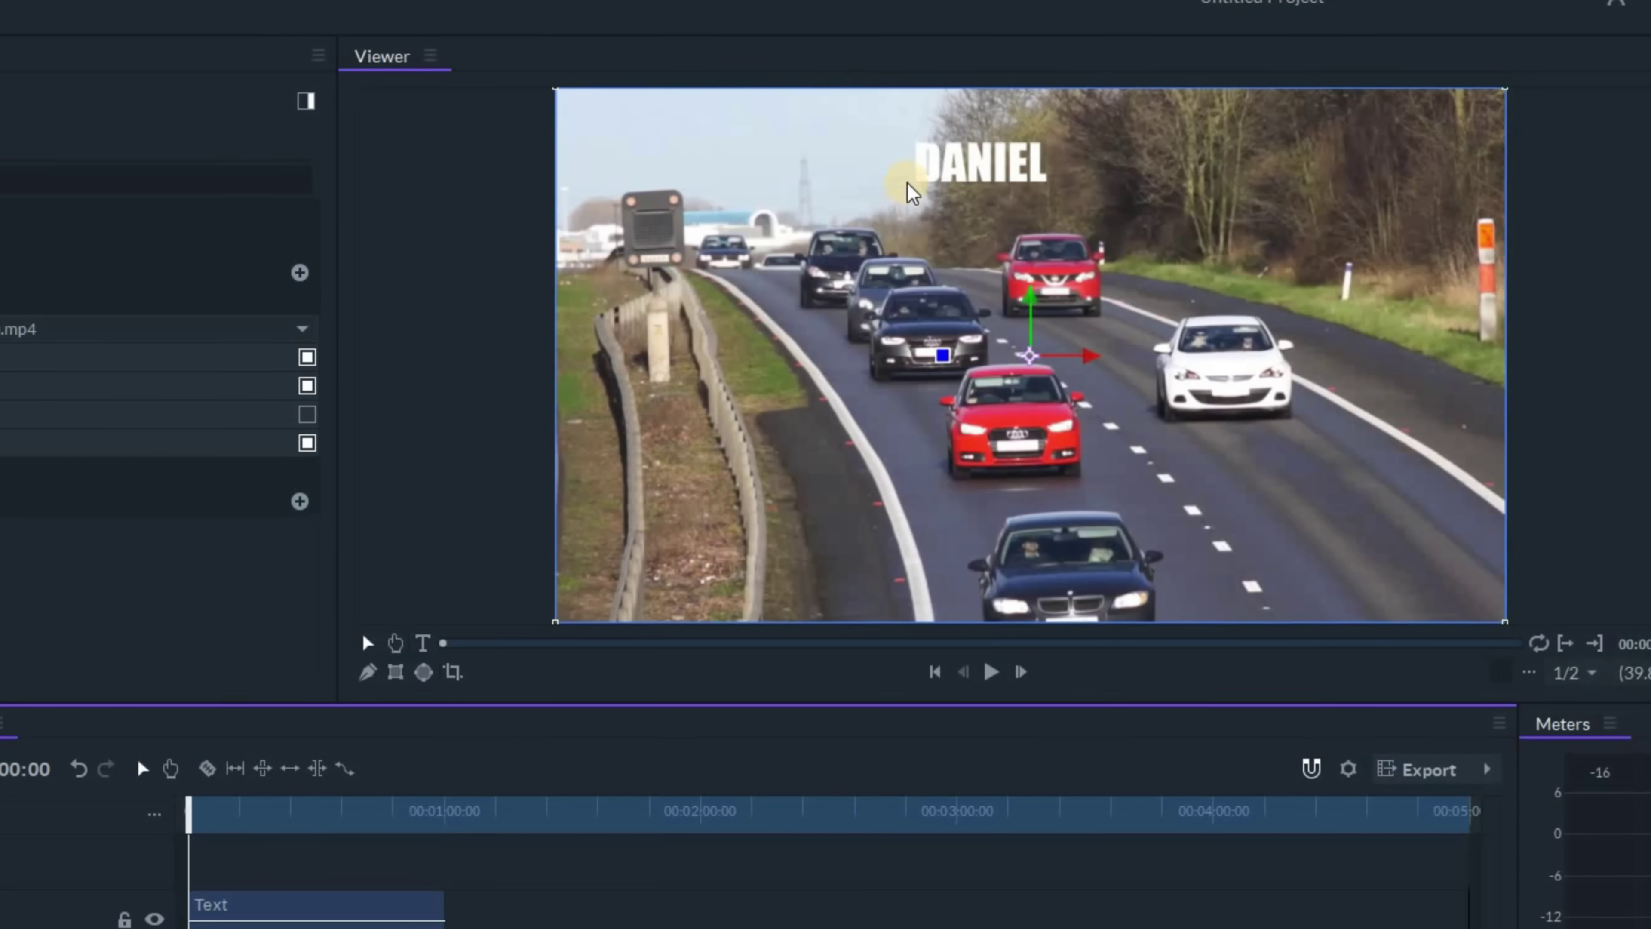
click(942, 166)
drag(1128, 250, 1122, 278)
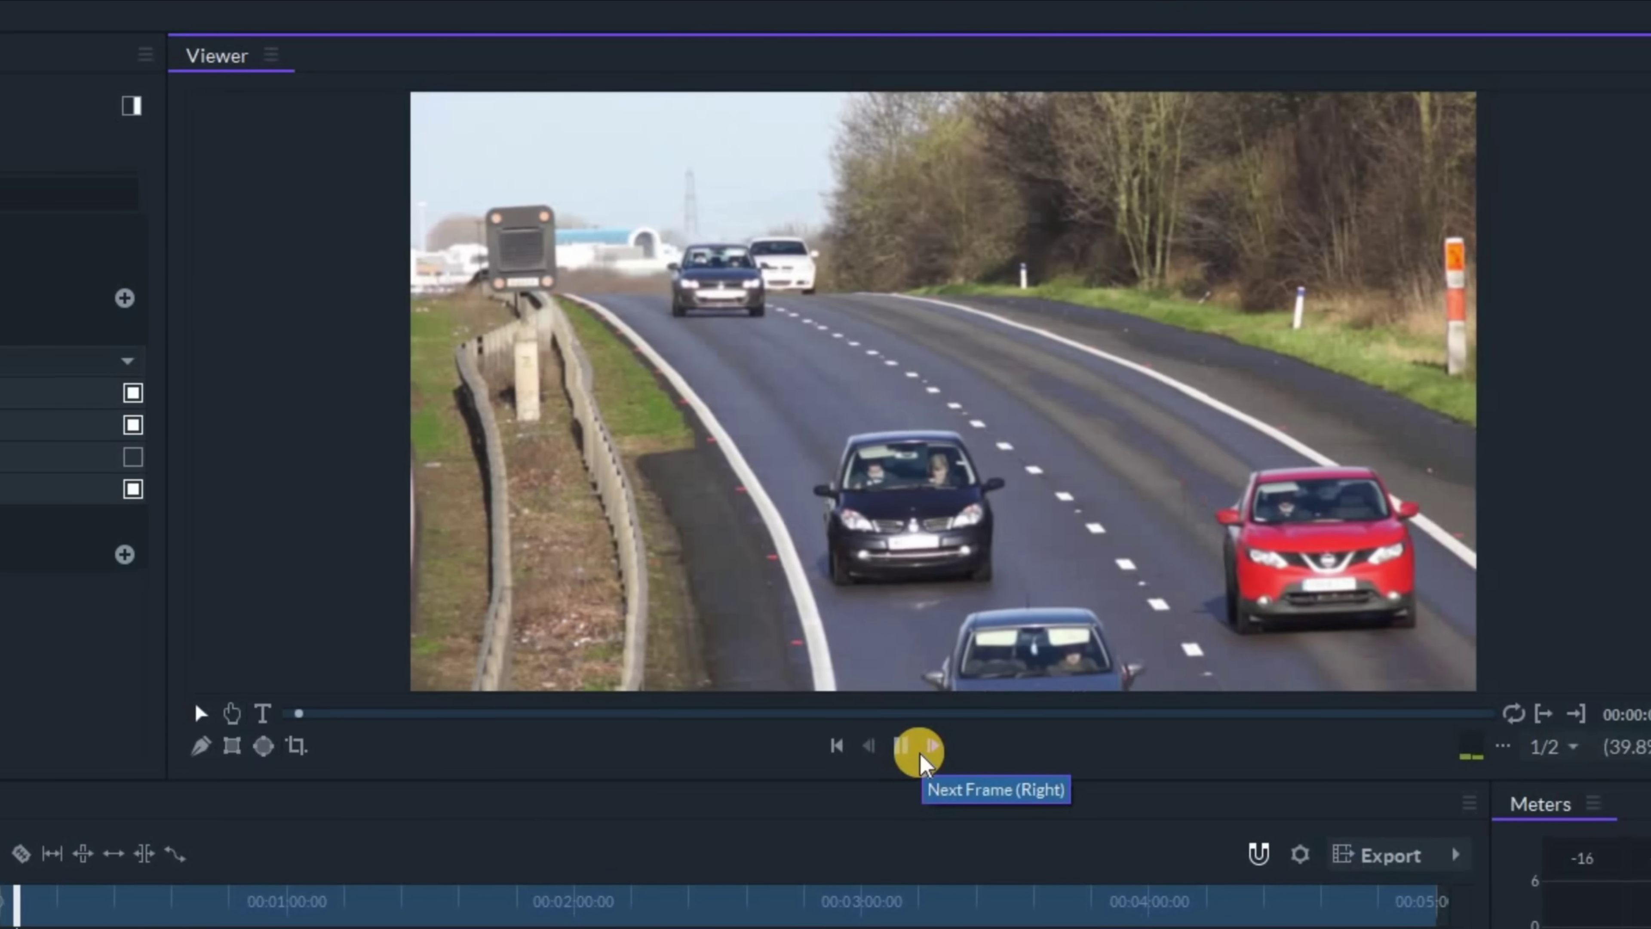
click(919, 753)
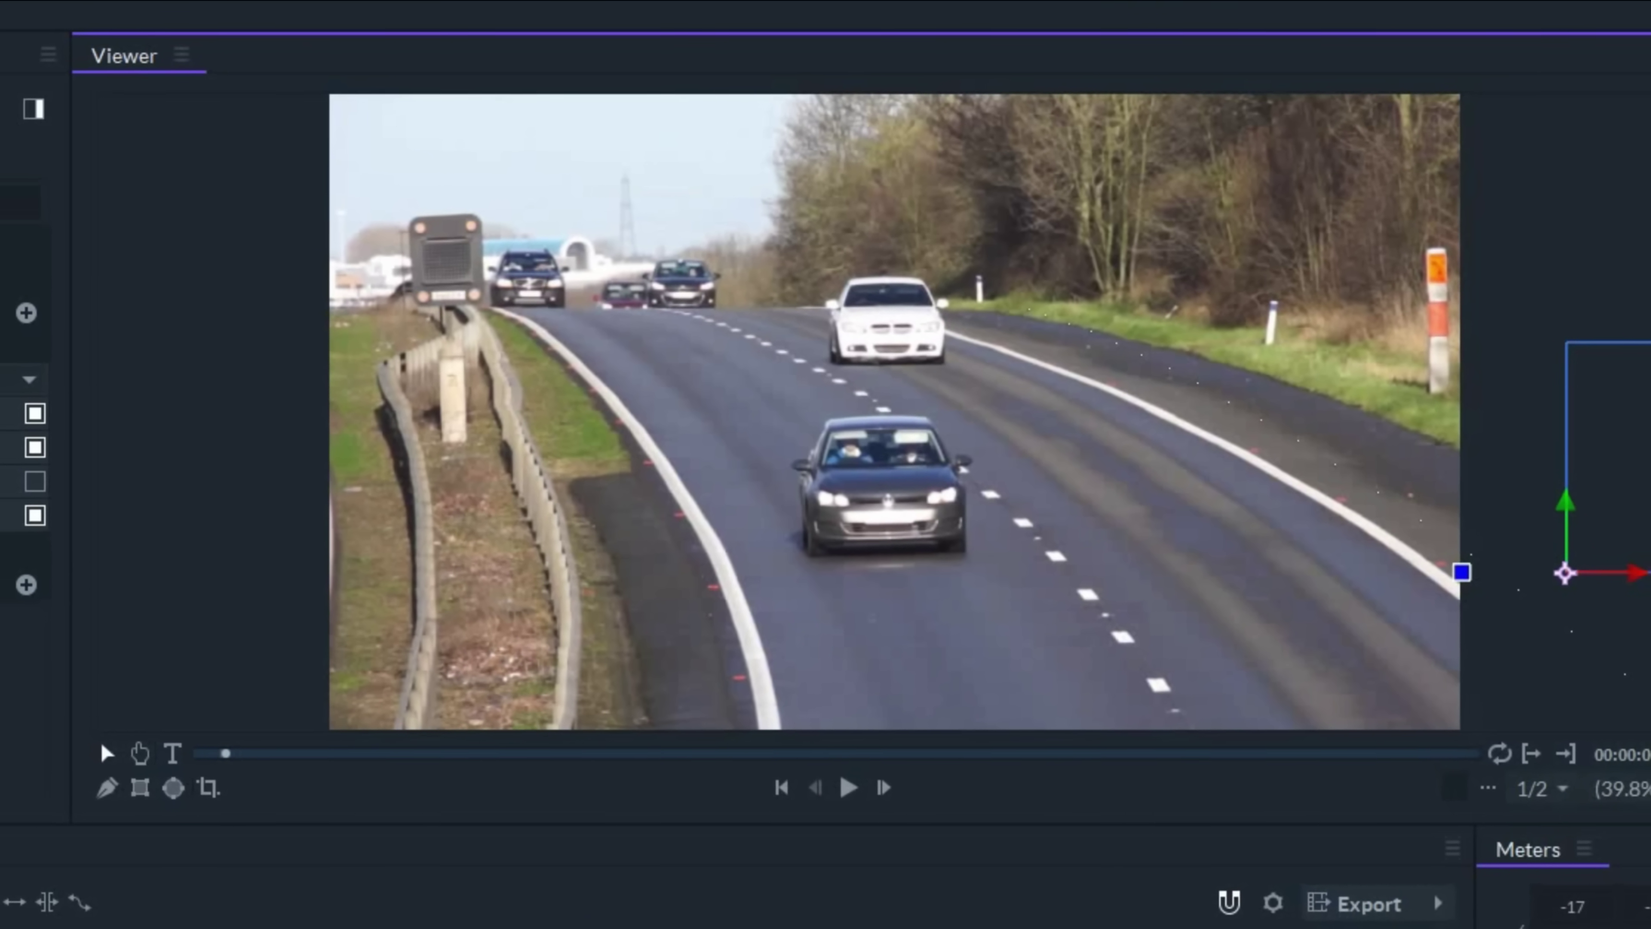
Import Lagos.mp4 and place it on Video 1 shortly after the end of the cars clip
click(56, 573)
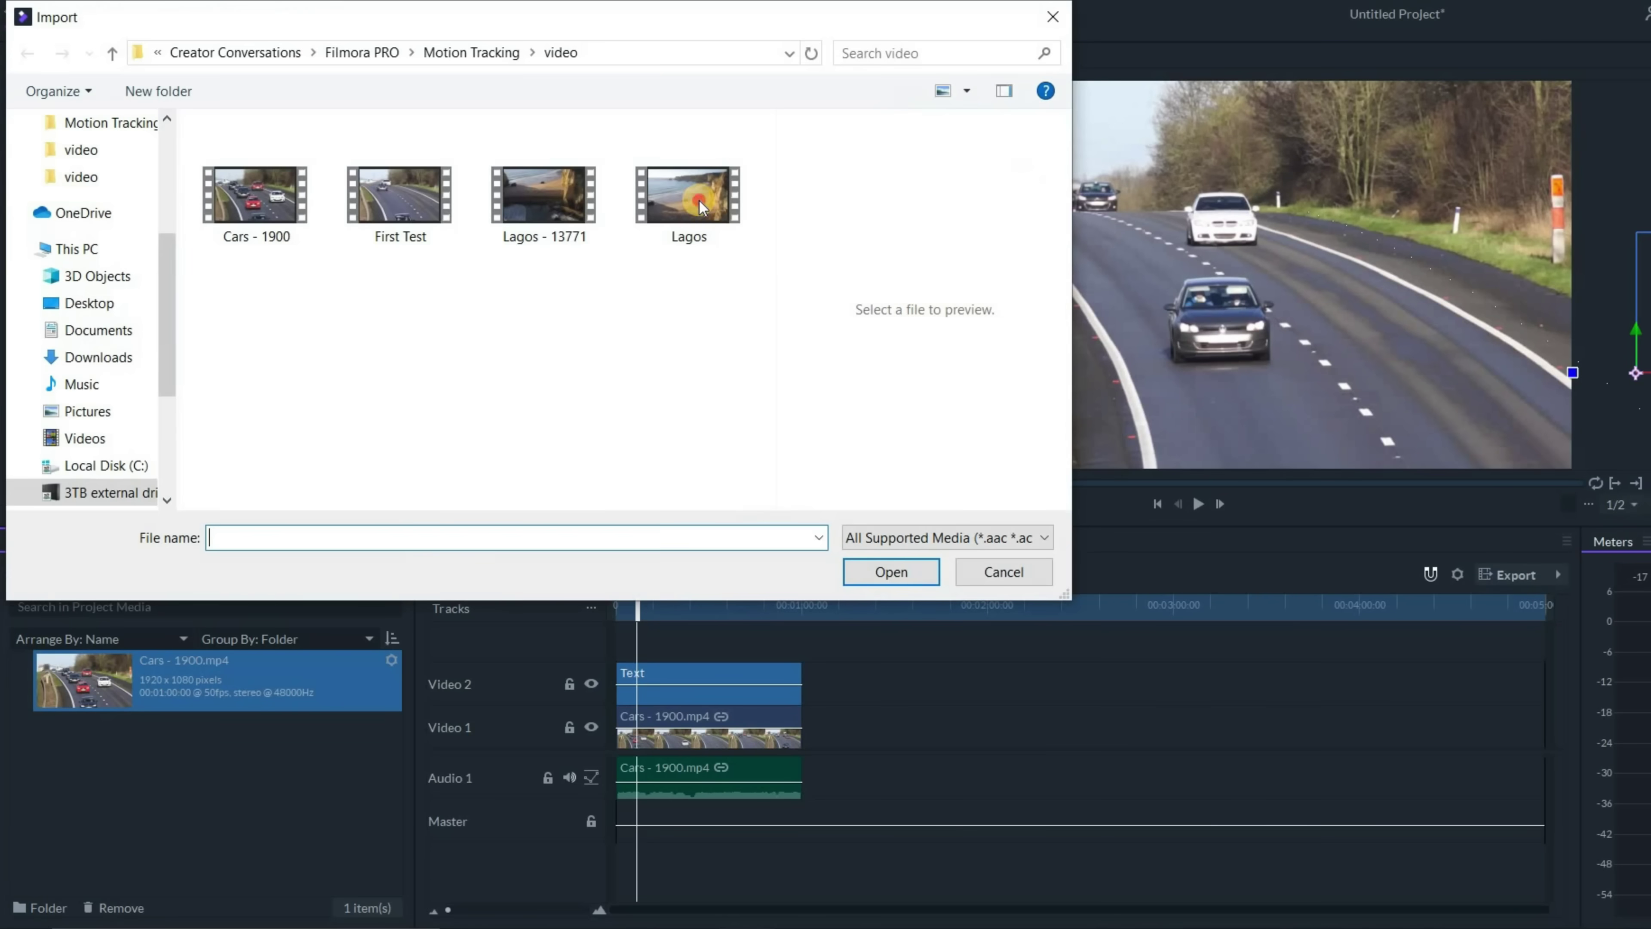
double_click(699, 201)
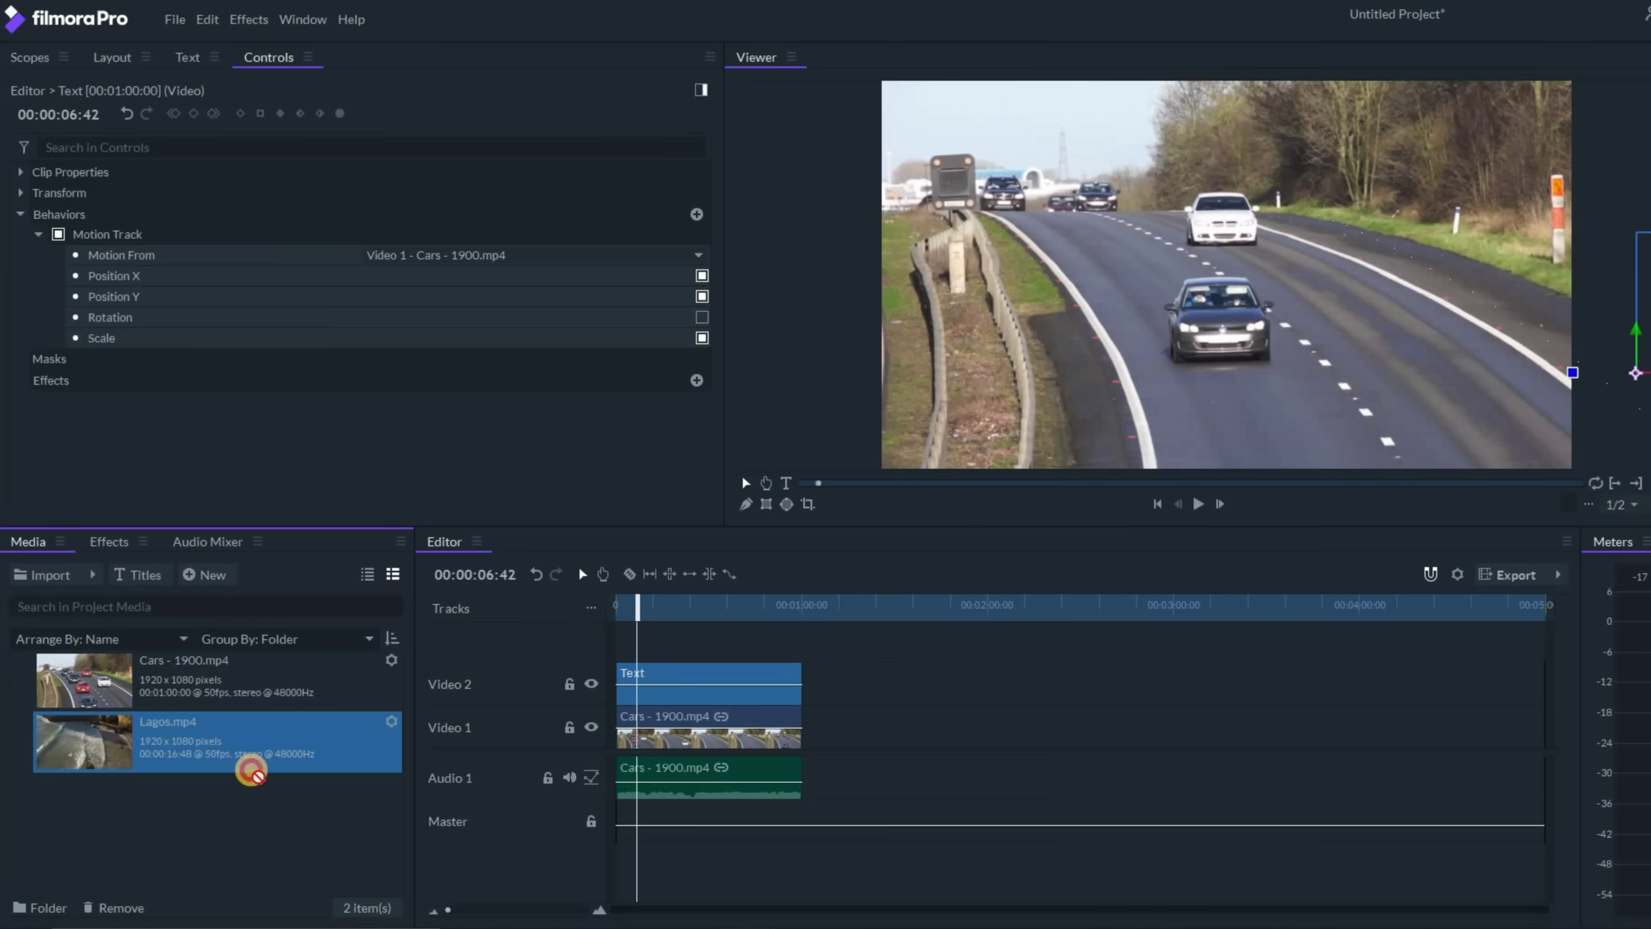
drag(387, 784, 817, 774)
click(1198, 505)
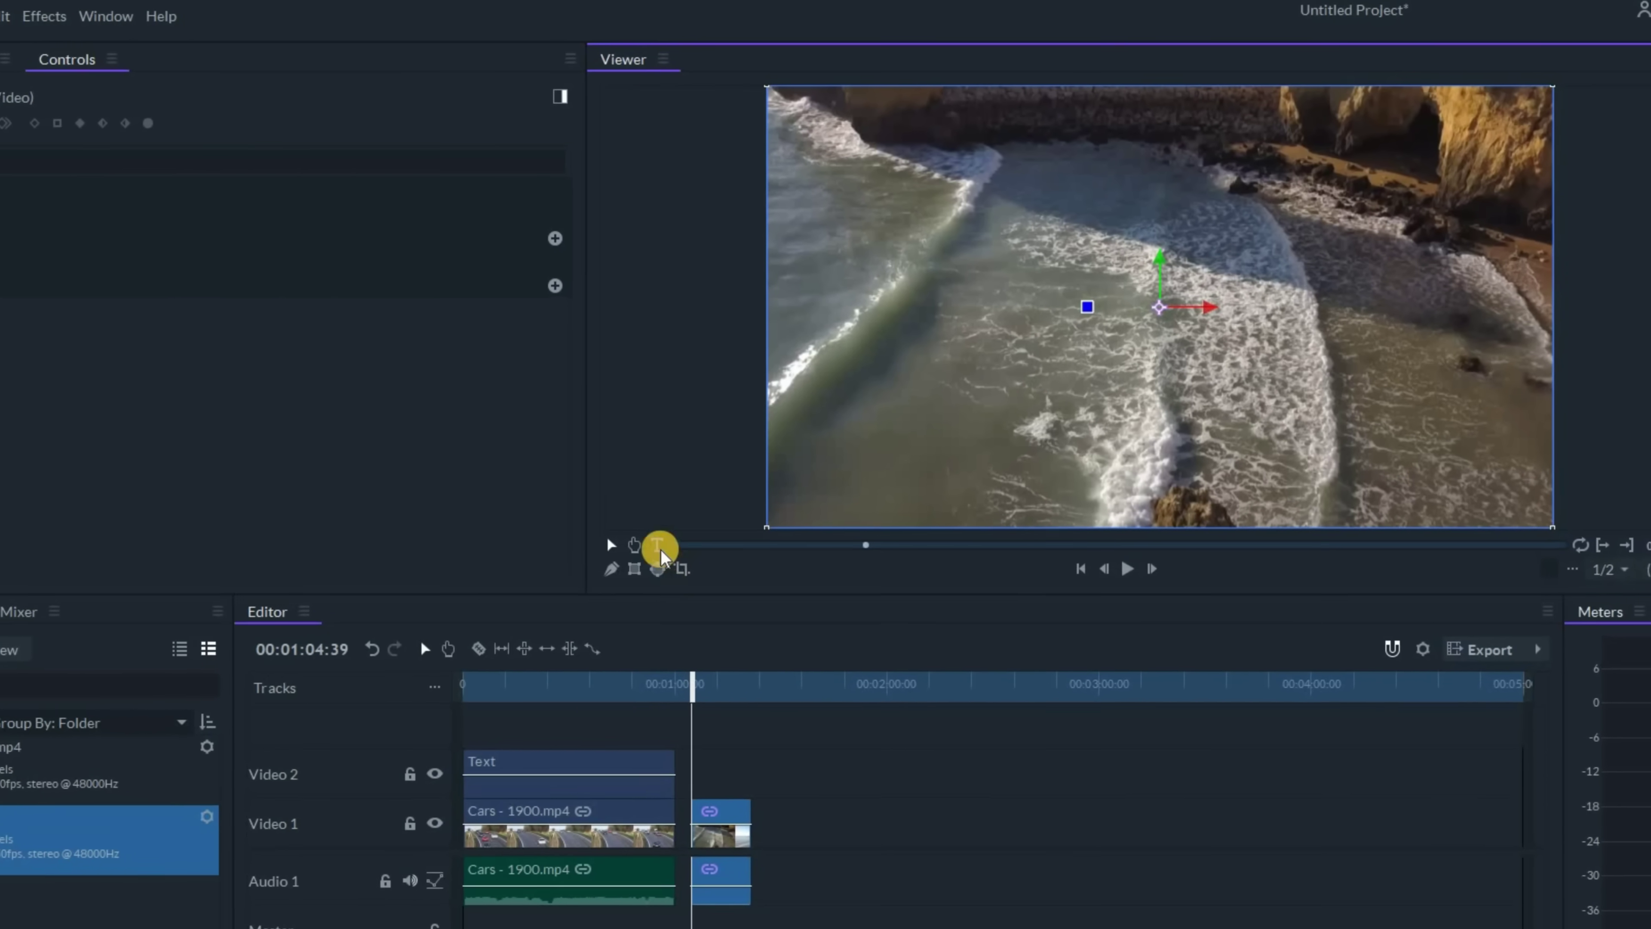
Add the text "MY CAVE" near the cave in the Lagos footage and extend it to the end of the Lagos clip
click(654, 548)
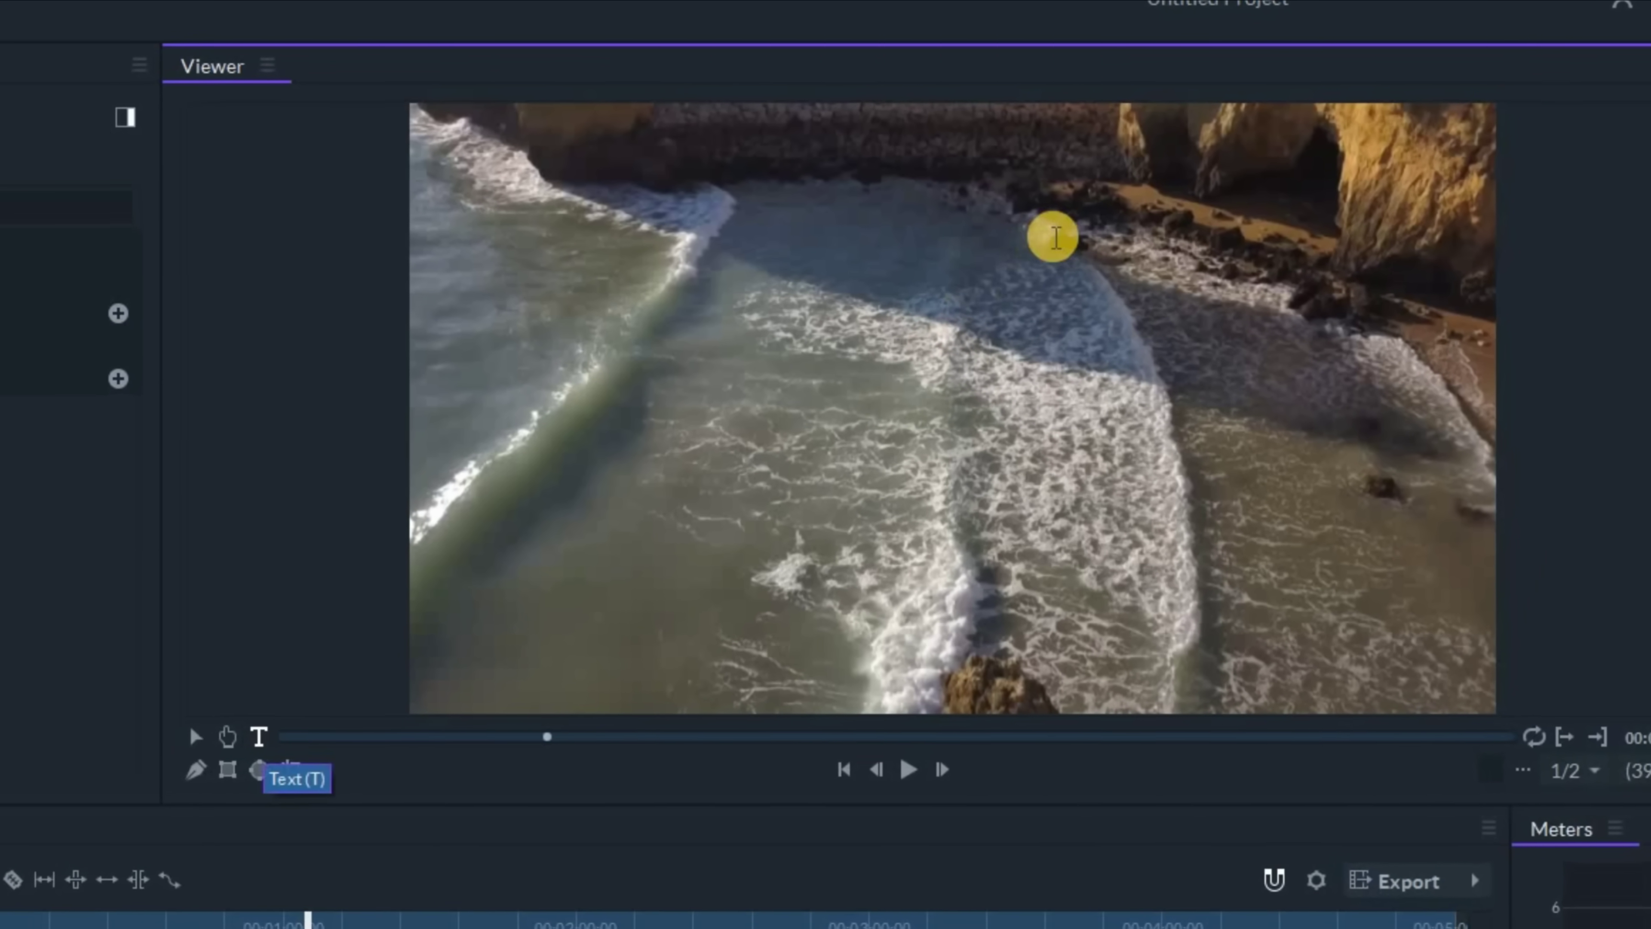
click(1052, 239)
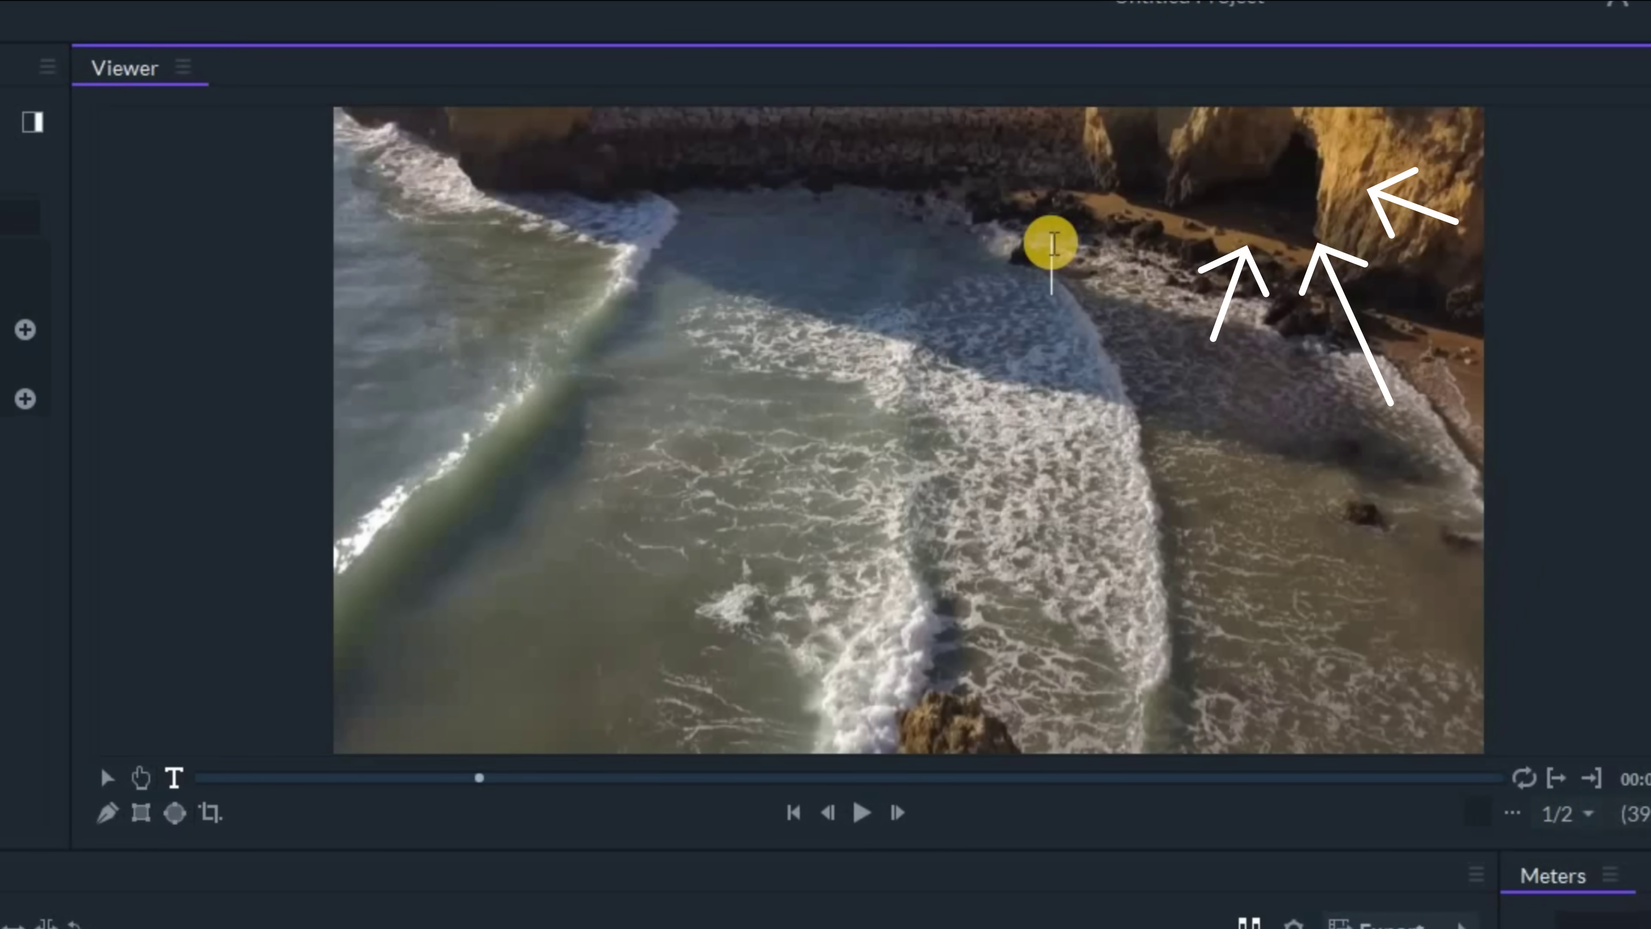
text(MY CAVE)
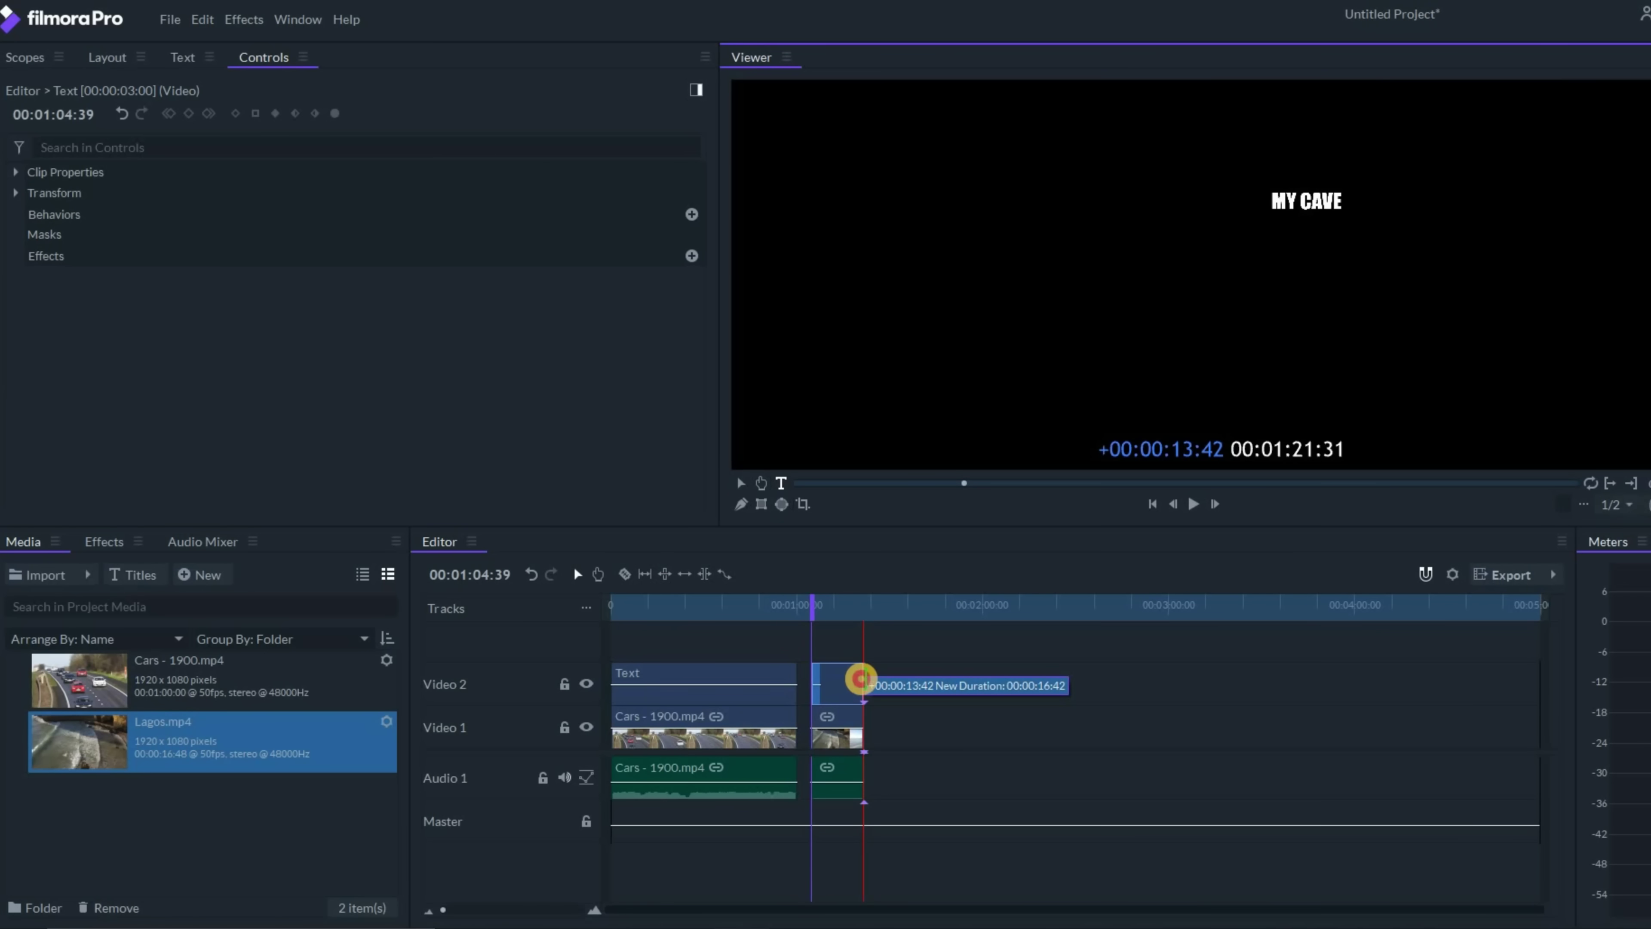
drag(860, 678, 859, 680)
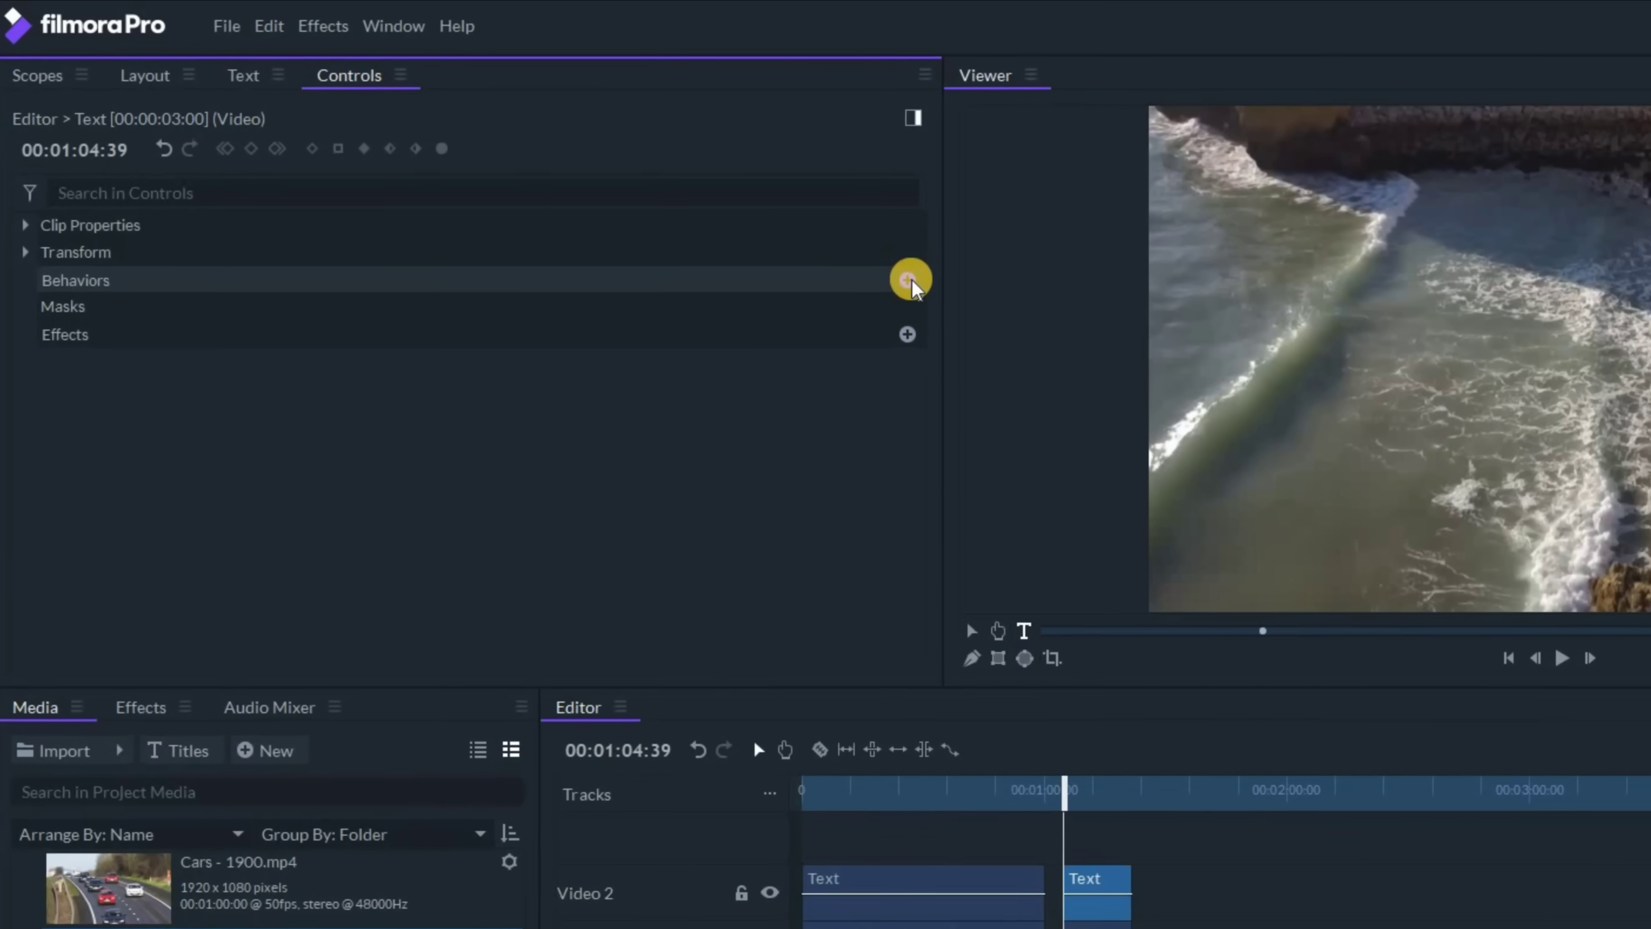
Find the Motion Track behavior and add it to the "MY CAVE" text clip
click(916, 282)
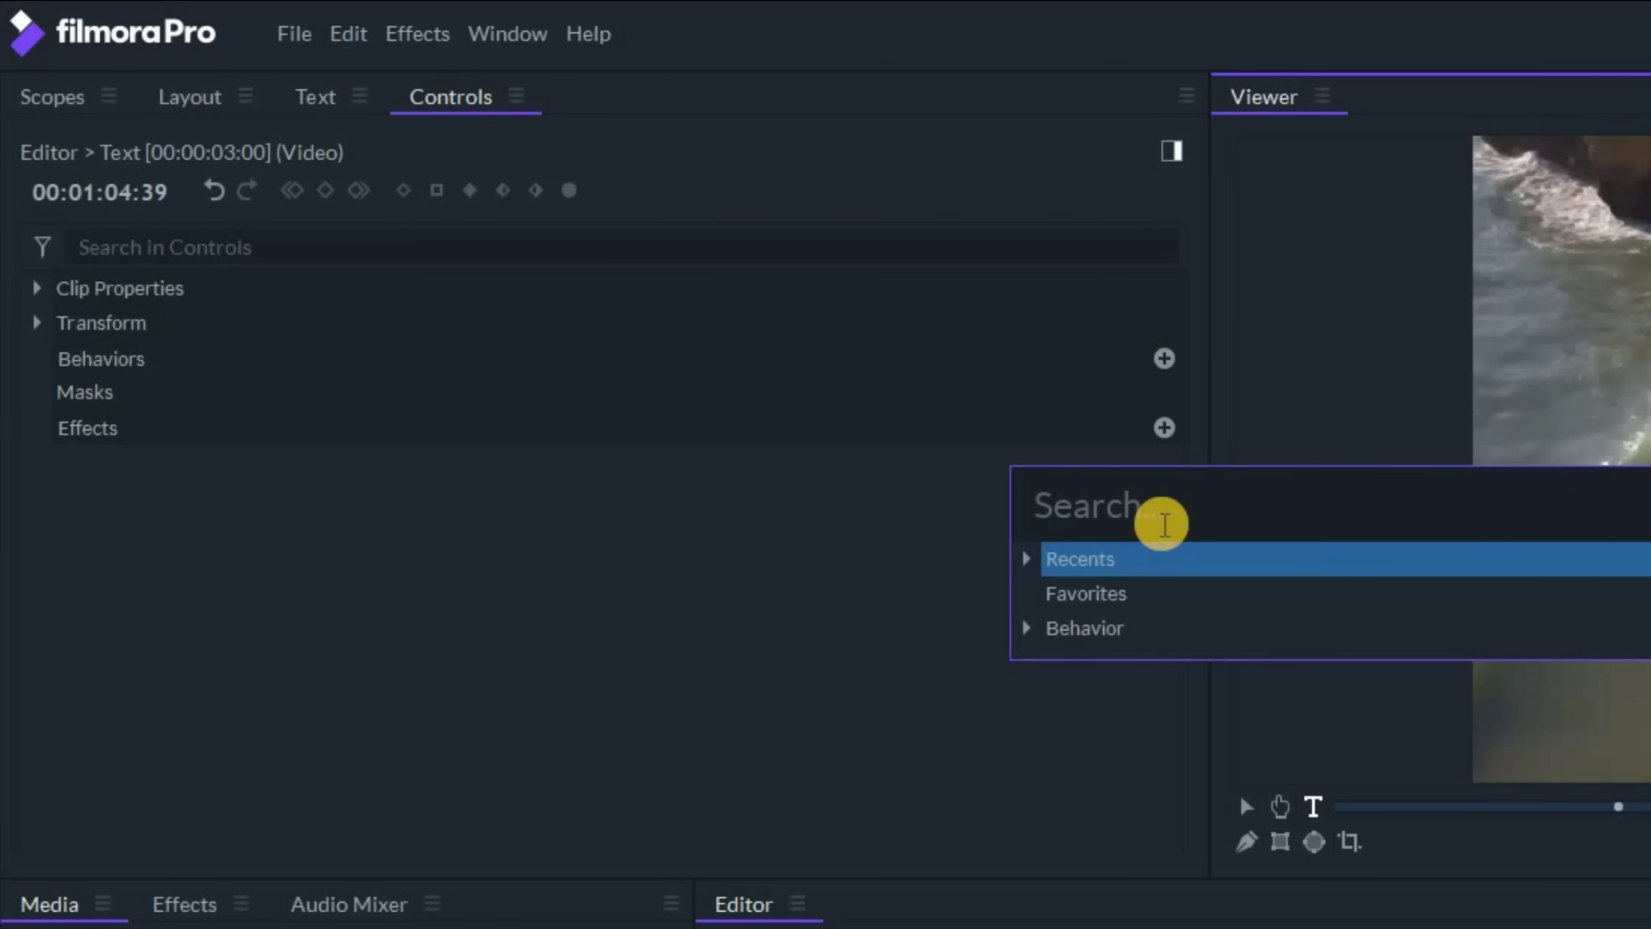
text(mot)
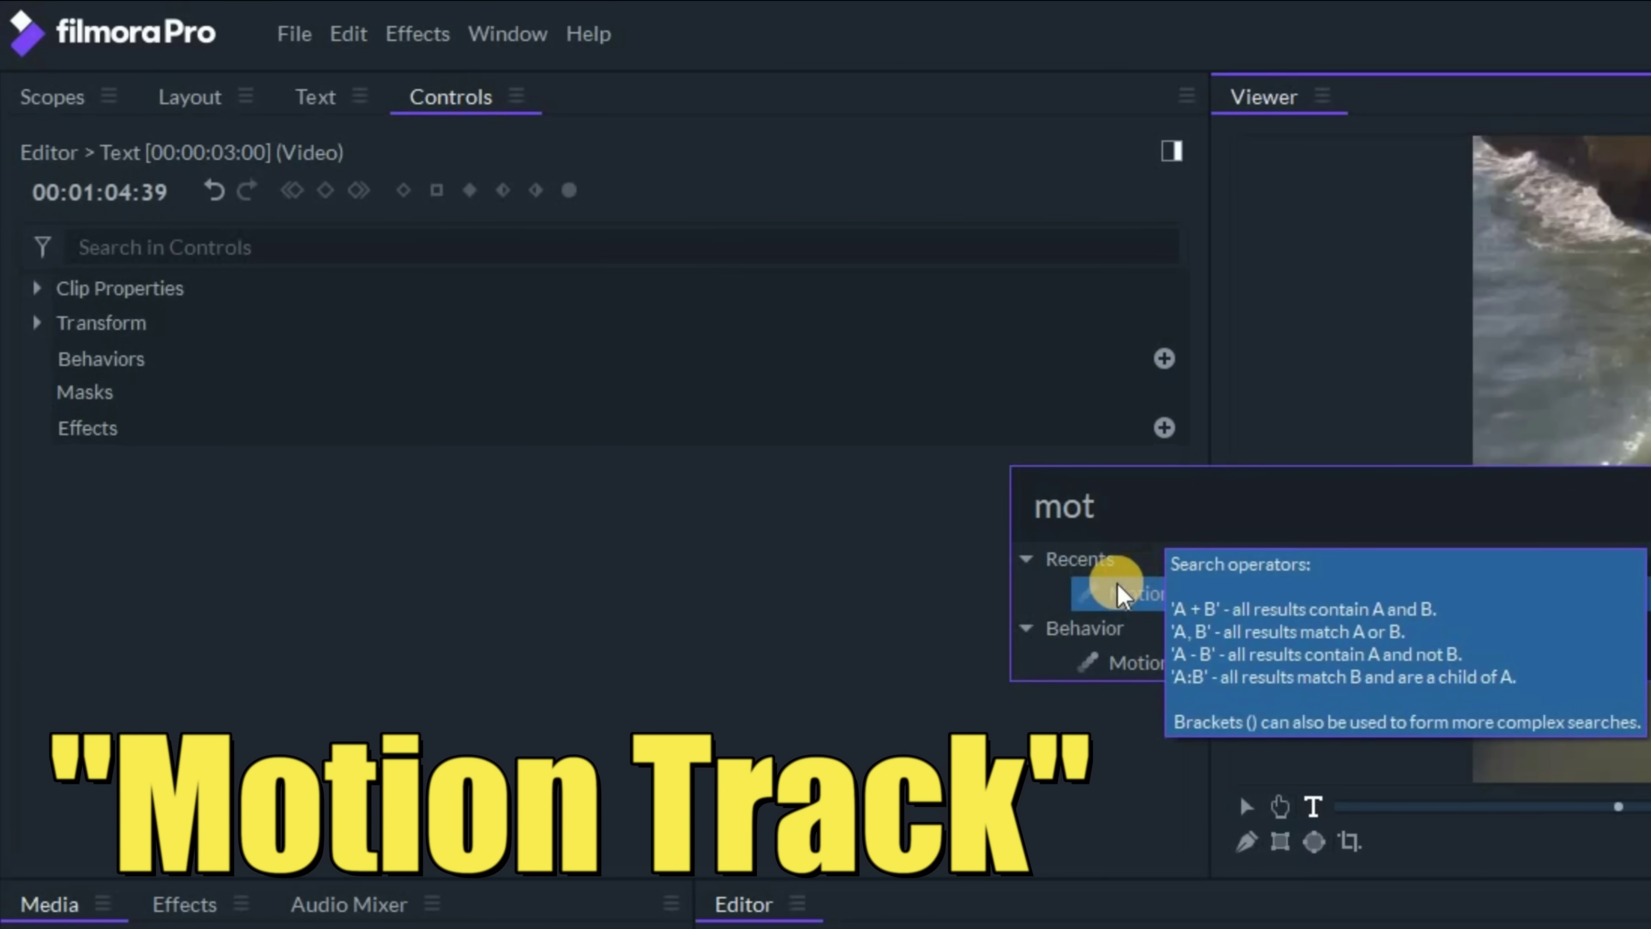
double_click(1120, 593)
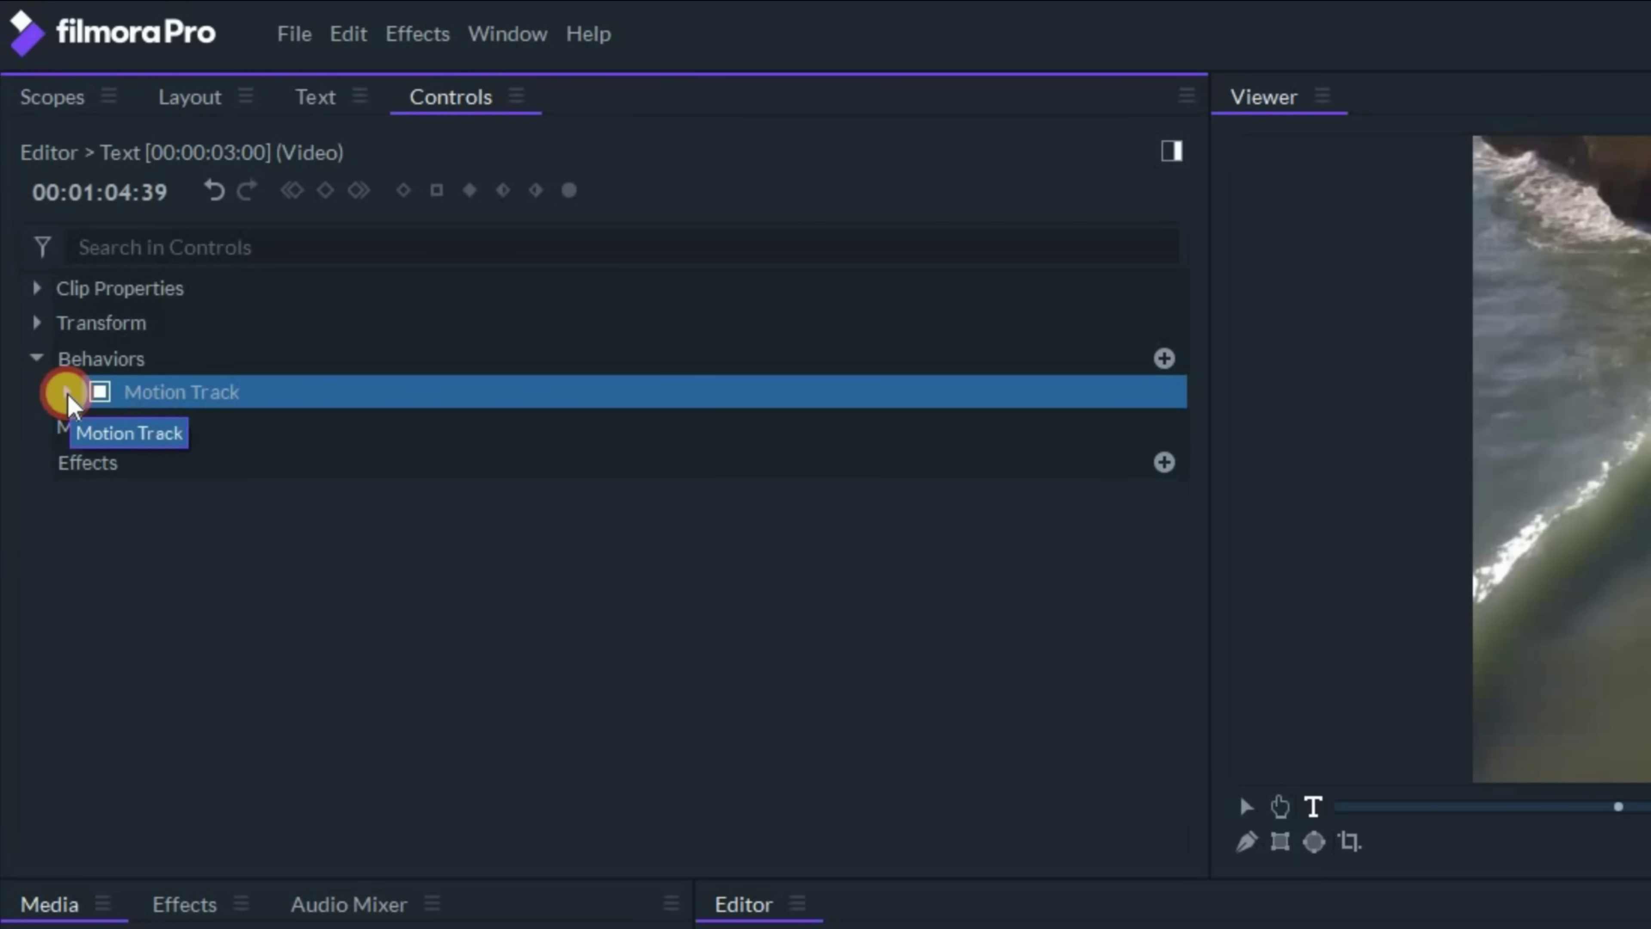
Set the Motion Track behavior of the "MY CAVE" text to take its motion from Video 1 - Lagos.mp4
drag(717, 416, 717, 420)
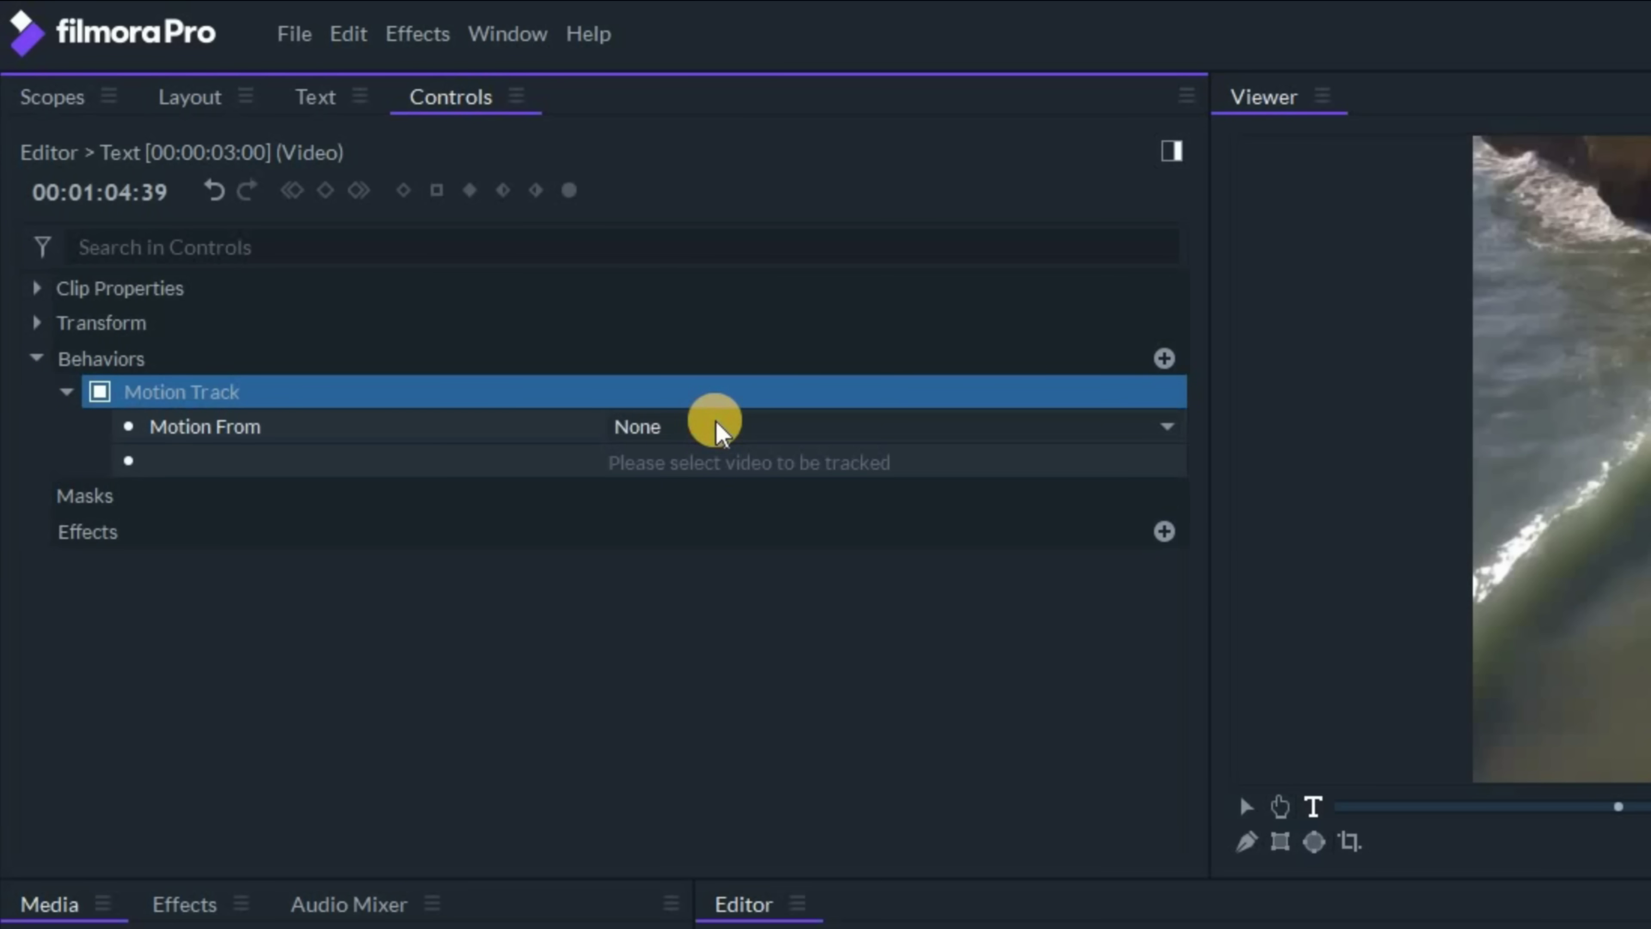
click(675, 434)
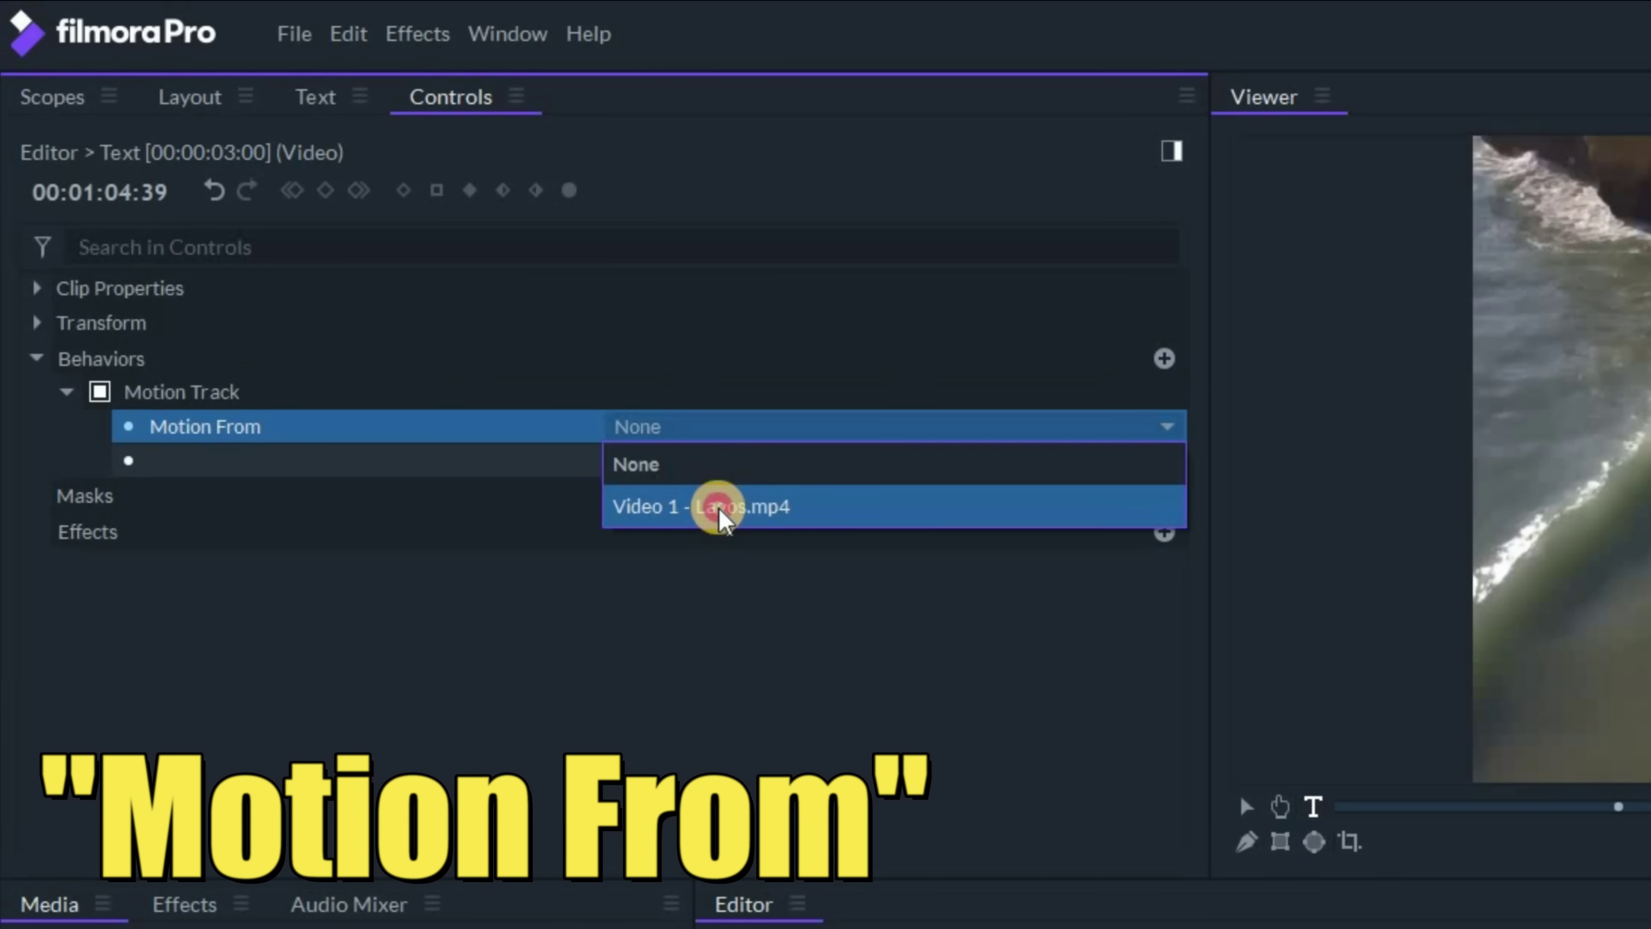
click(720, 513)
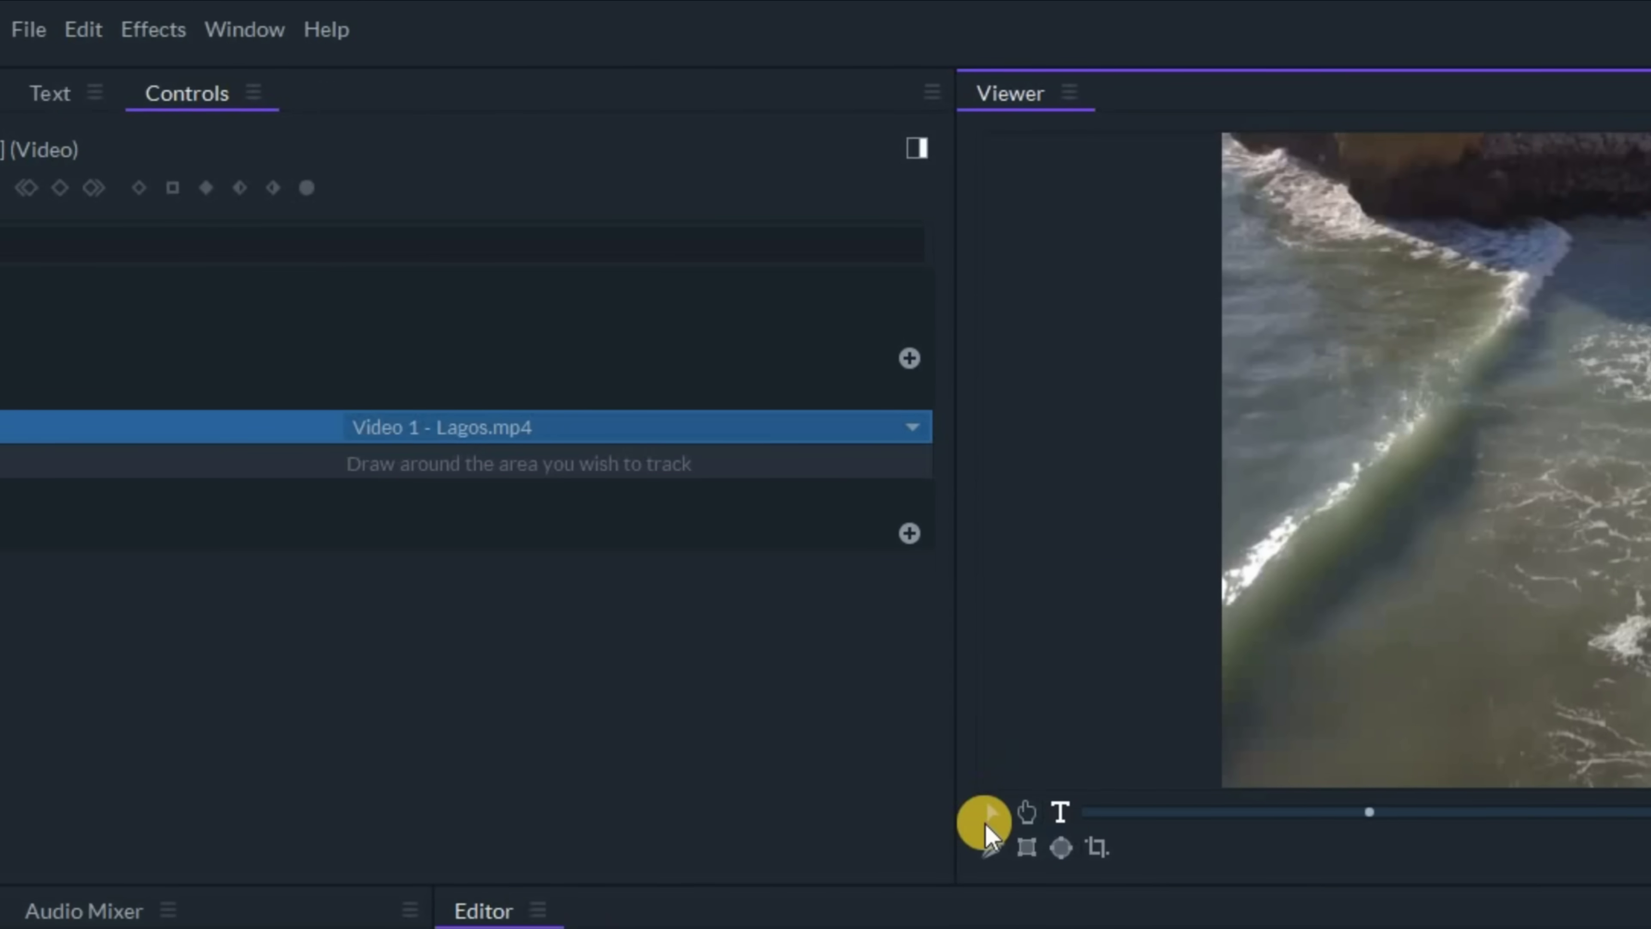
Outline the cave entrance beside the "MY CAVE" text as the area to track and preview the tracked text
click(1248, 808)
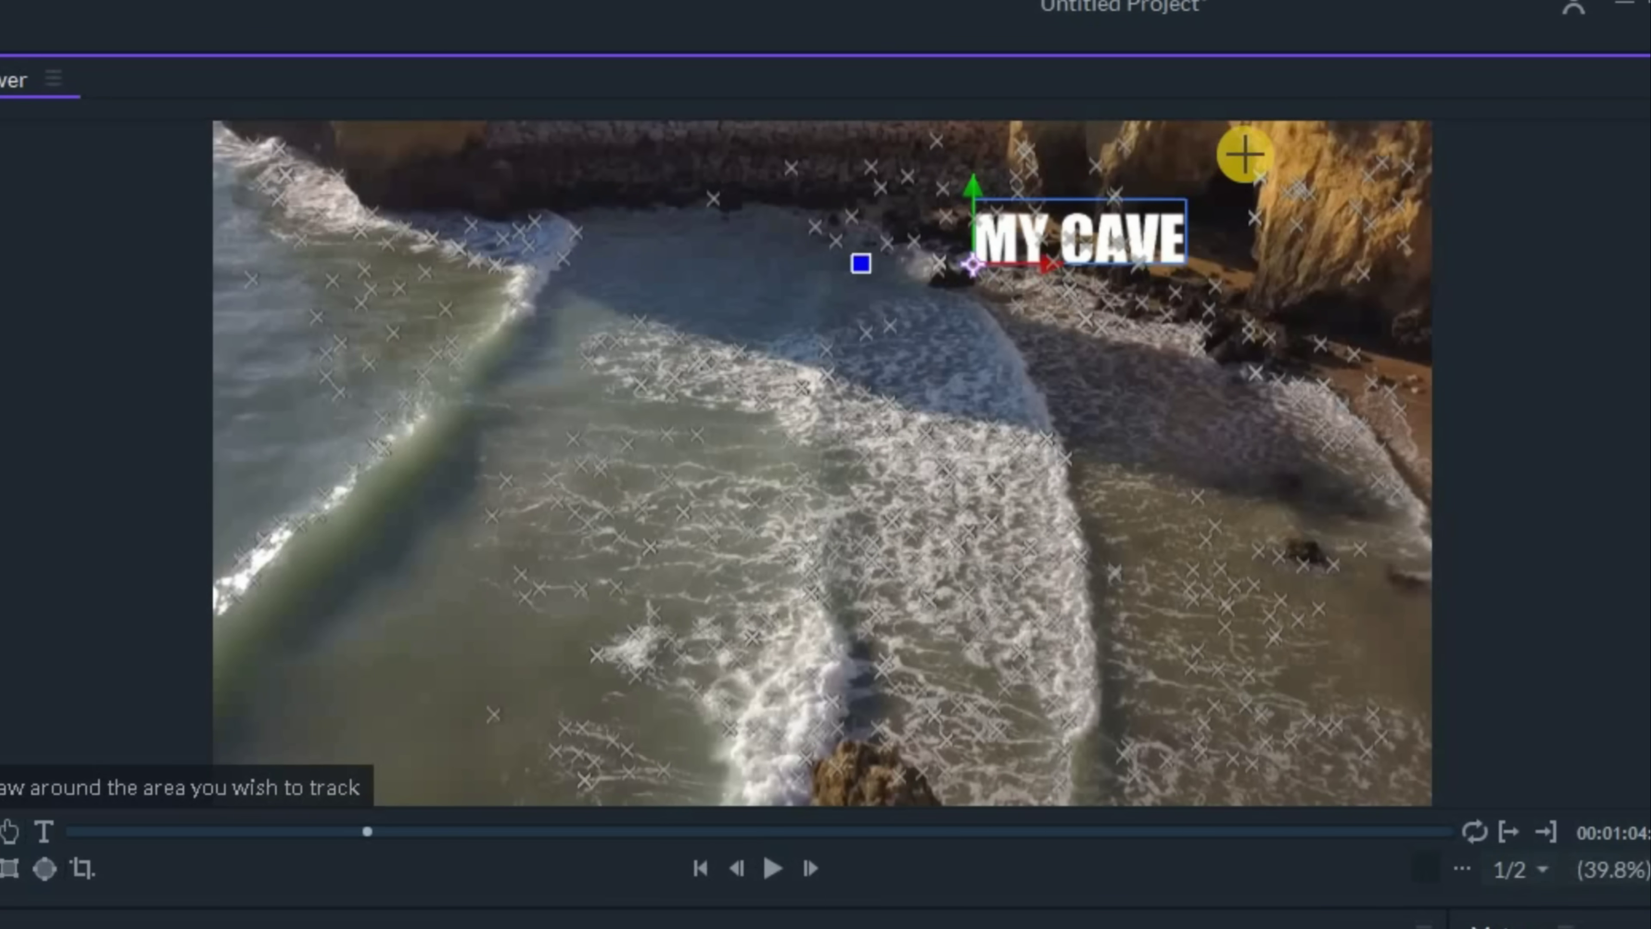
click(1261, 216)
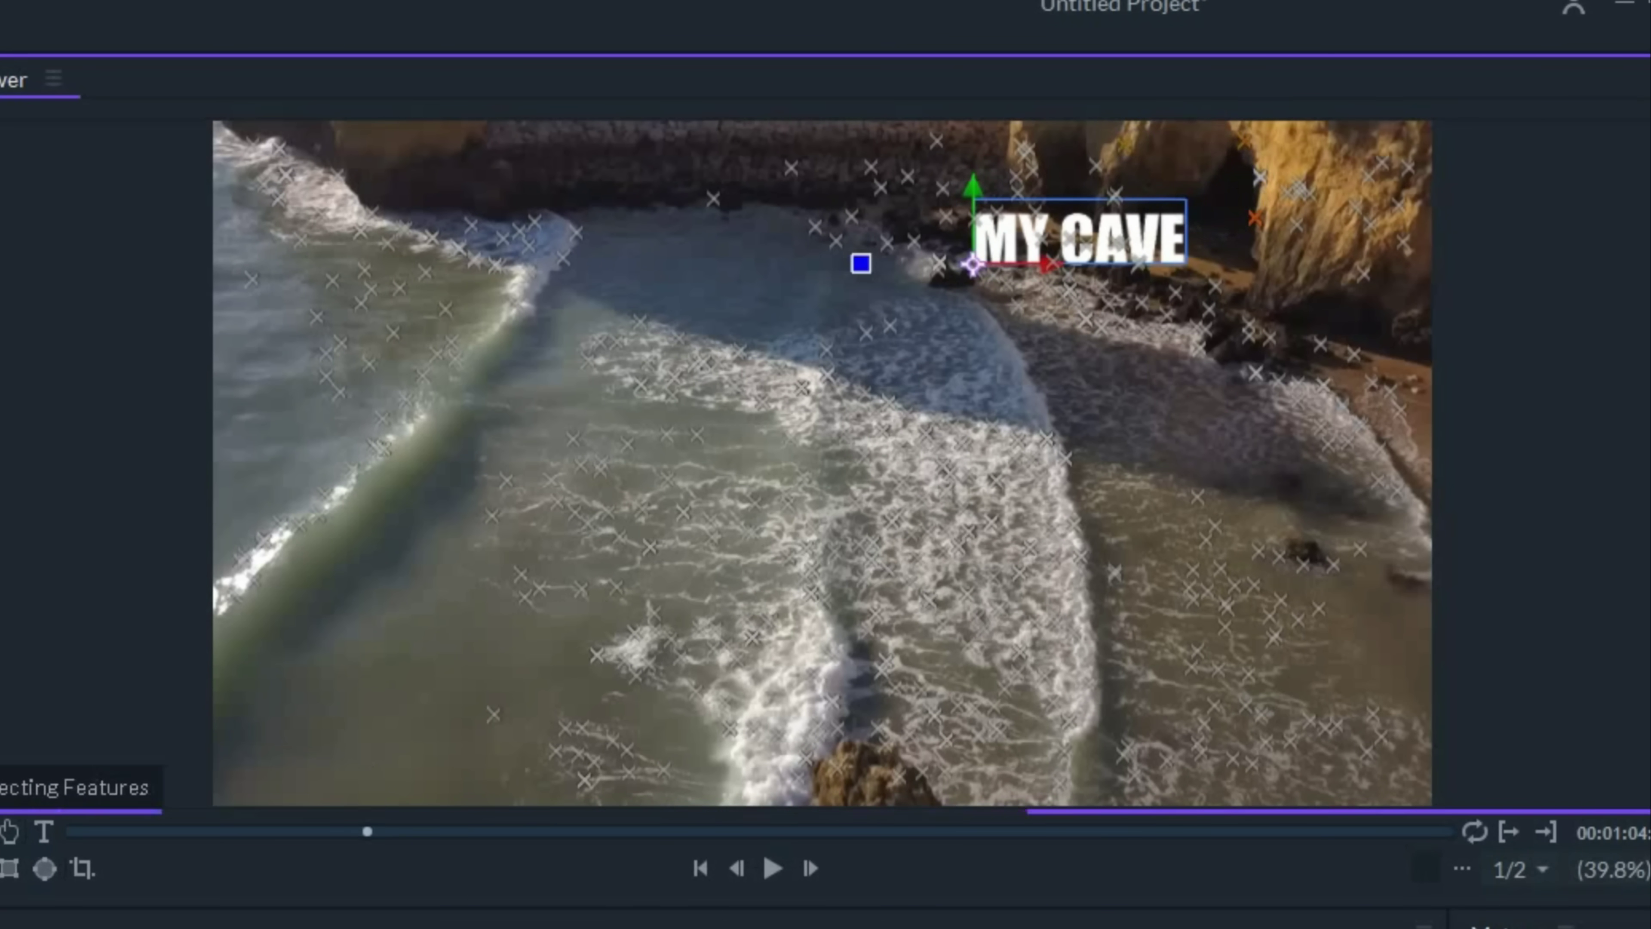
click(772, 869)
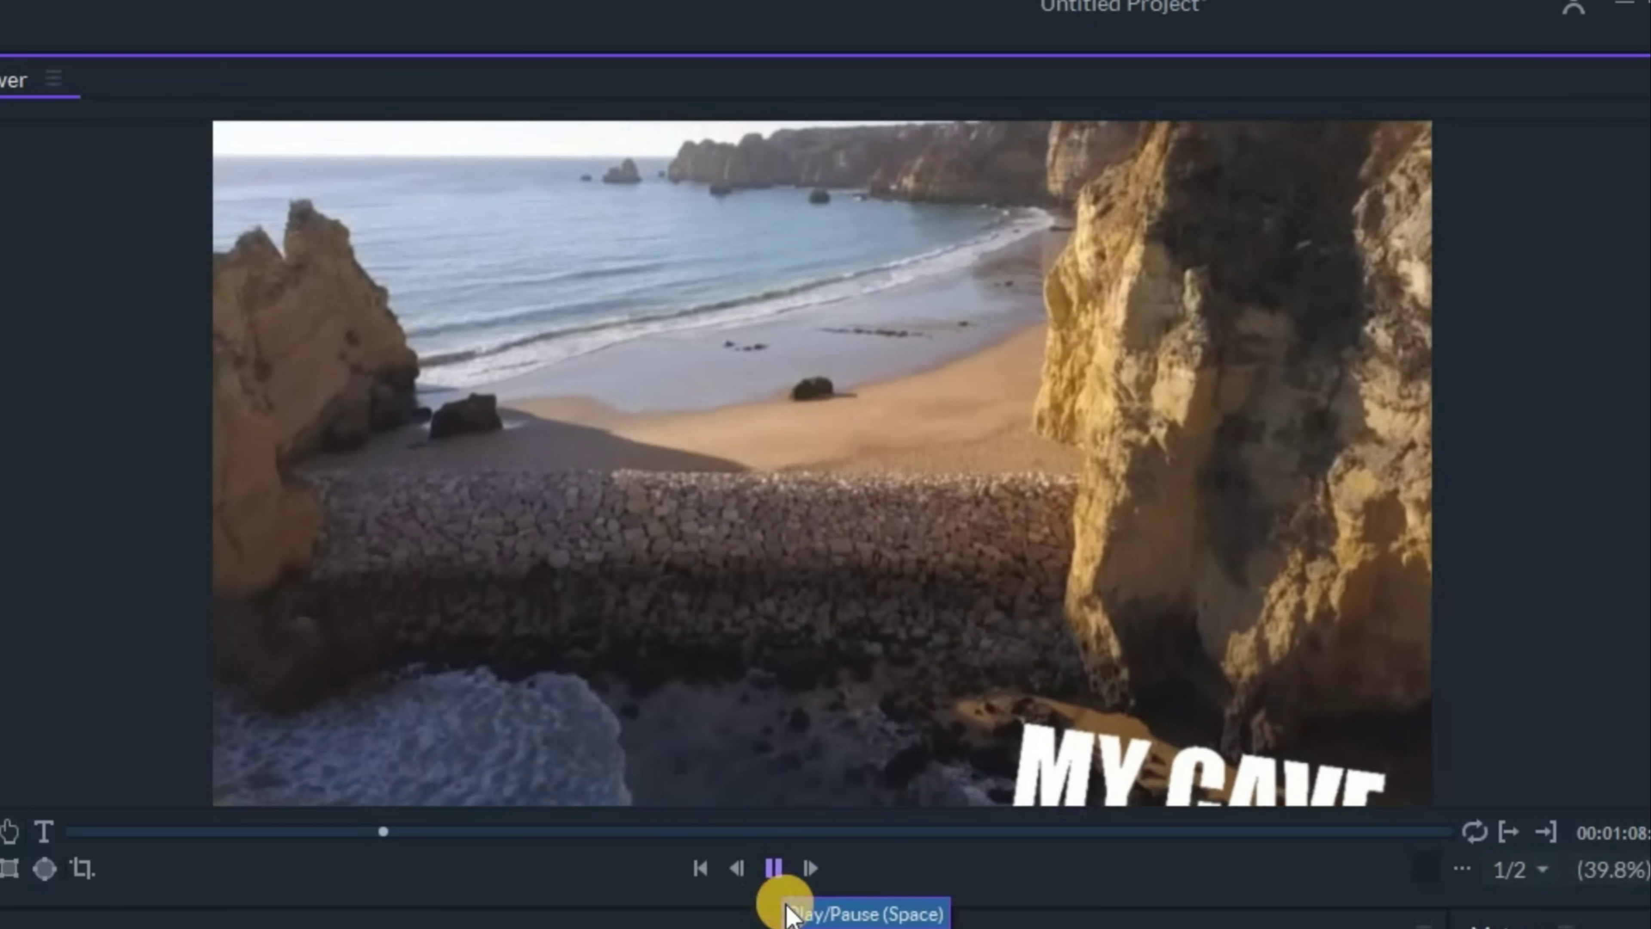
click(783, 873)
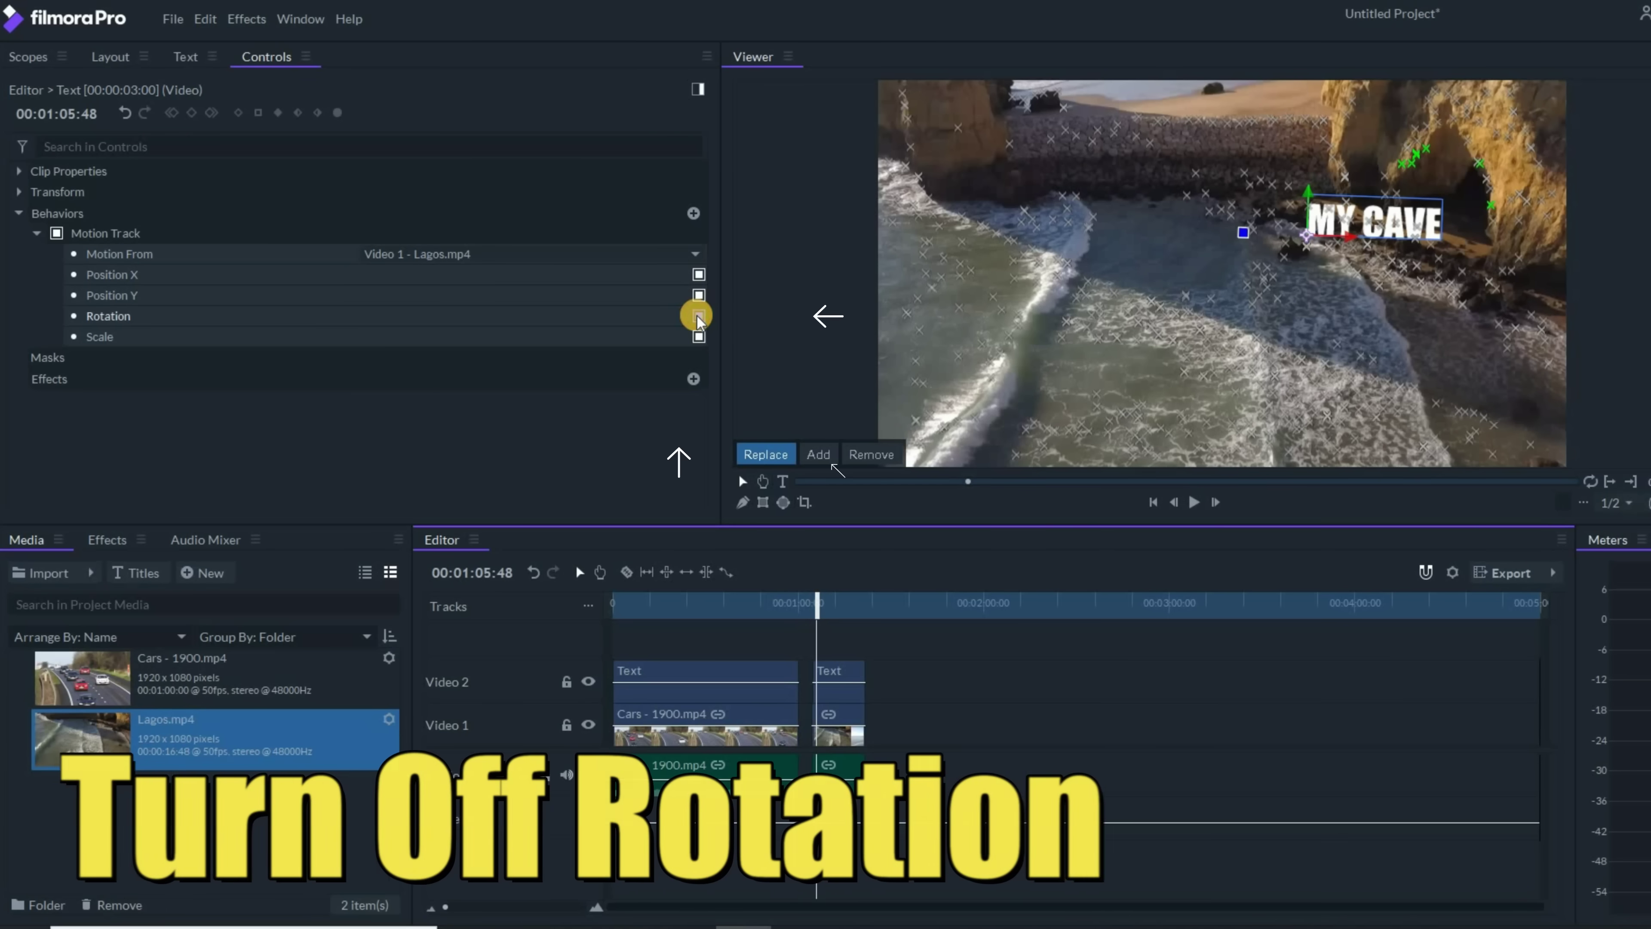
Turn off Rotation in the Motion Track behavior and preview the "MY CAVE" text again
click(699, 316)
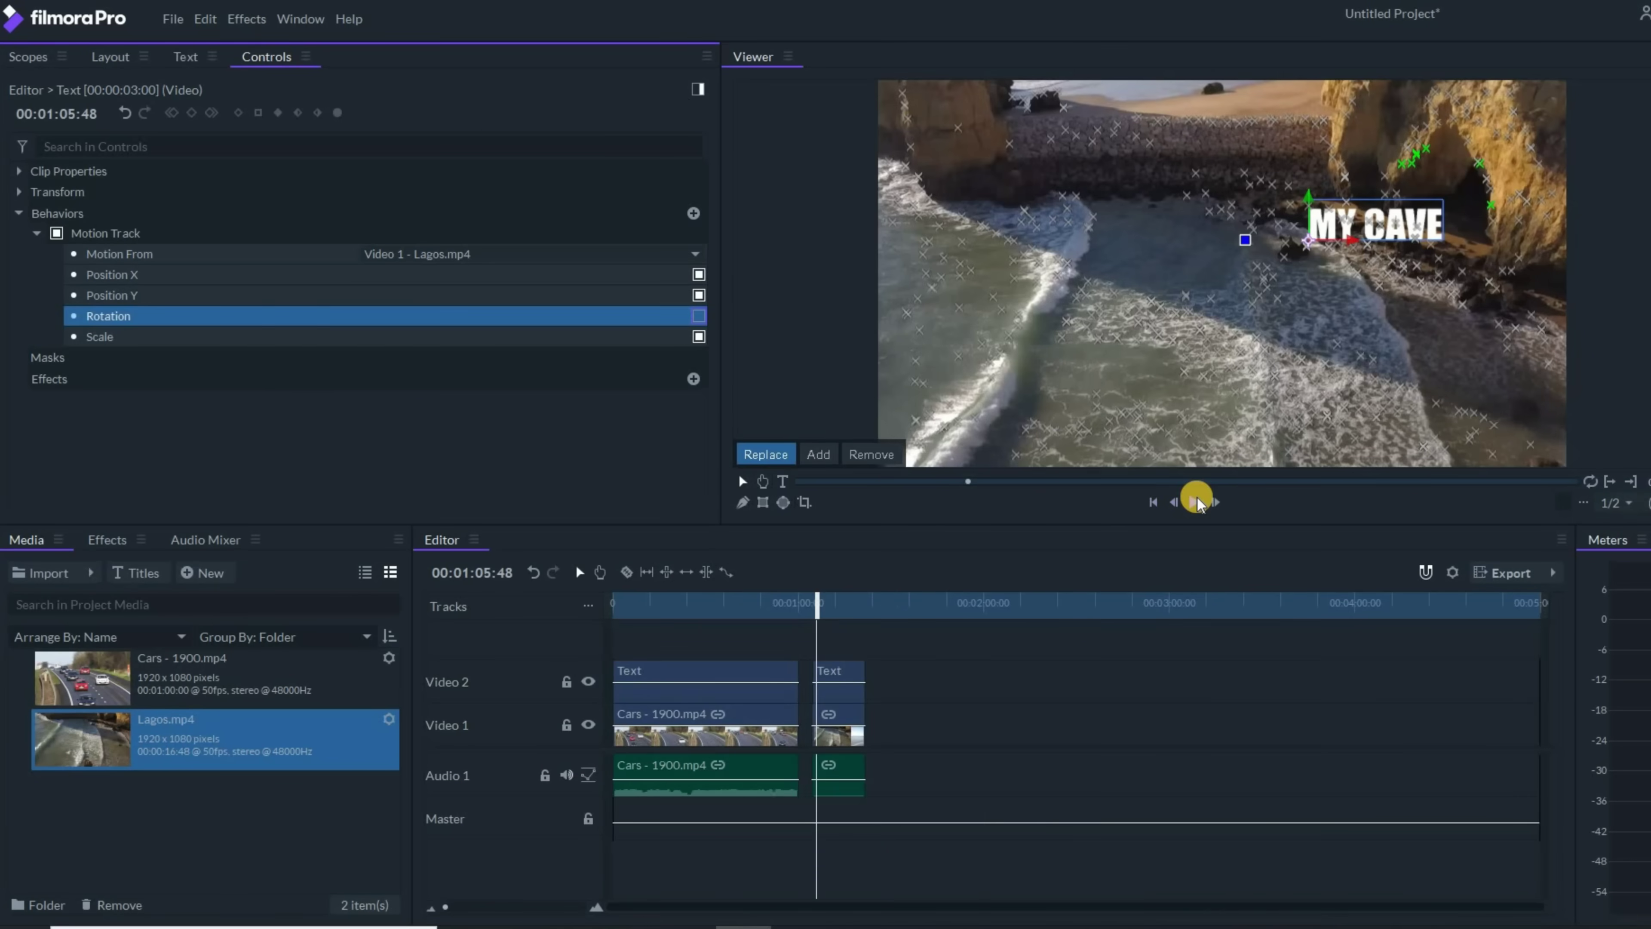
click(1194, 503)
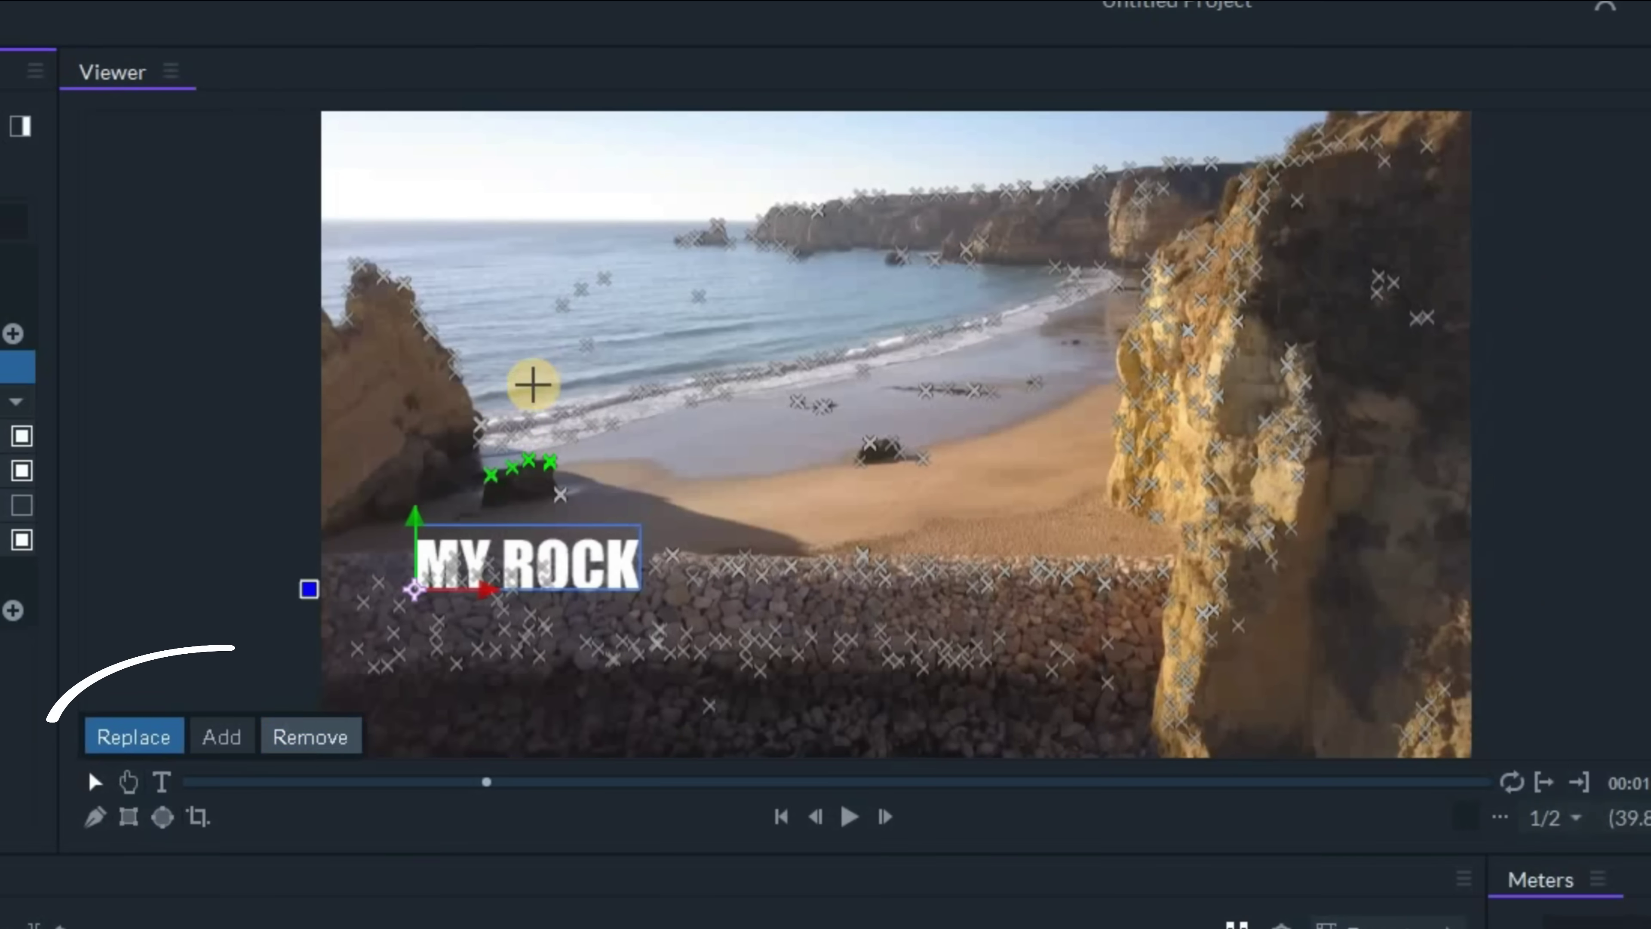
Remove the "MY ROCK" tracking points on the dark rock beside the cliff and add points around the small beach rock
alt+click(485, 425)
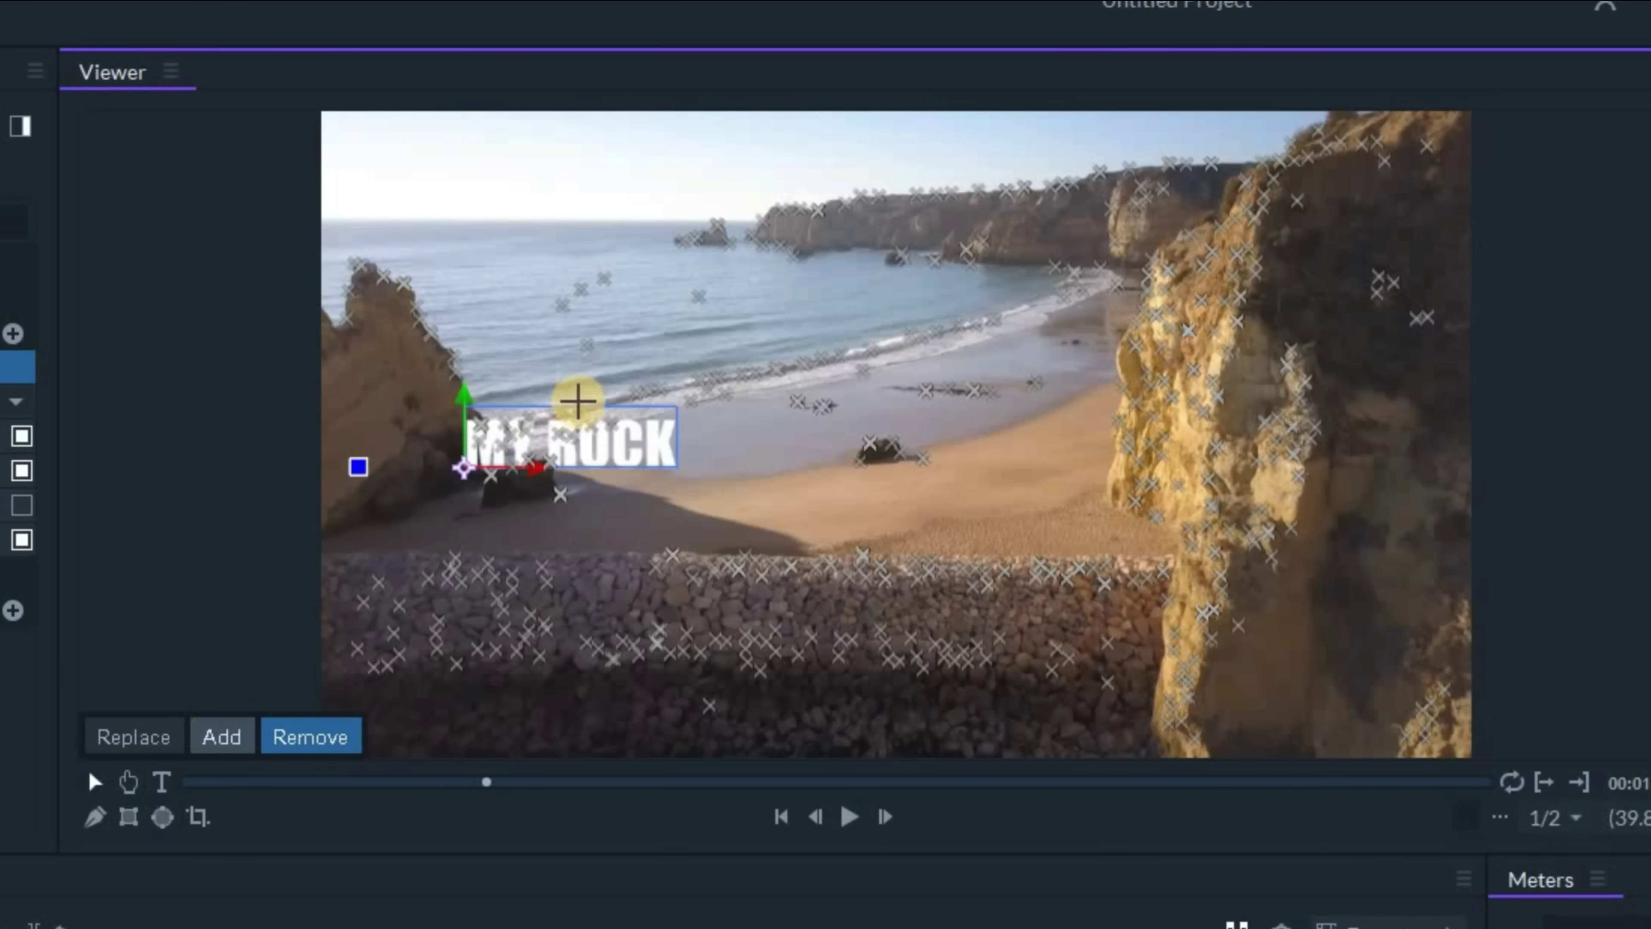
key(shift)
shift+click(903, 451)
Replace the "MY ROCK" tracking points by outlining the dark rock beside the cliff
click(130, 738)
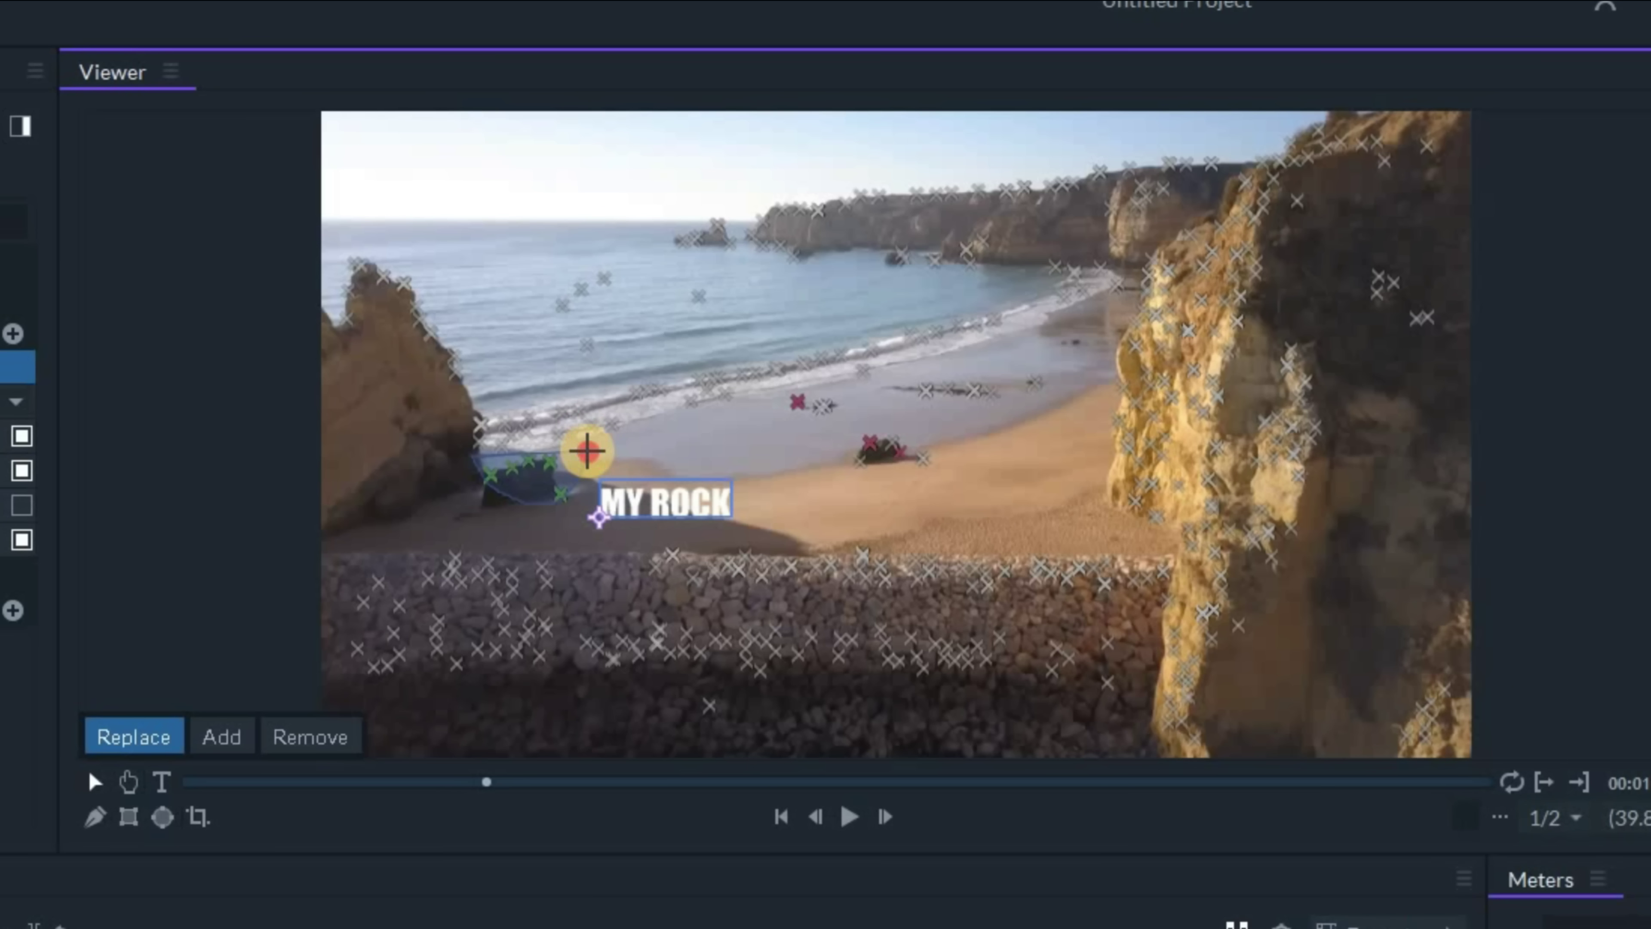
drag(591, 451, 573, 451)
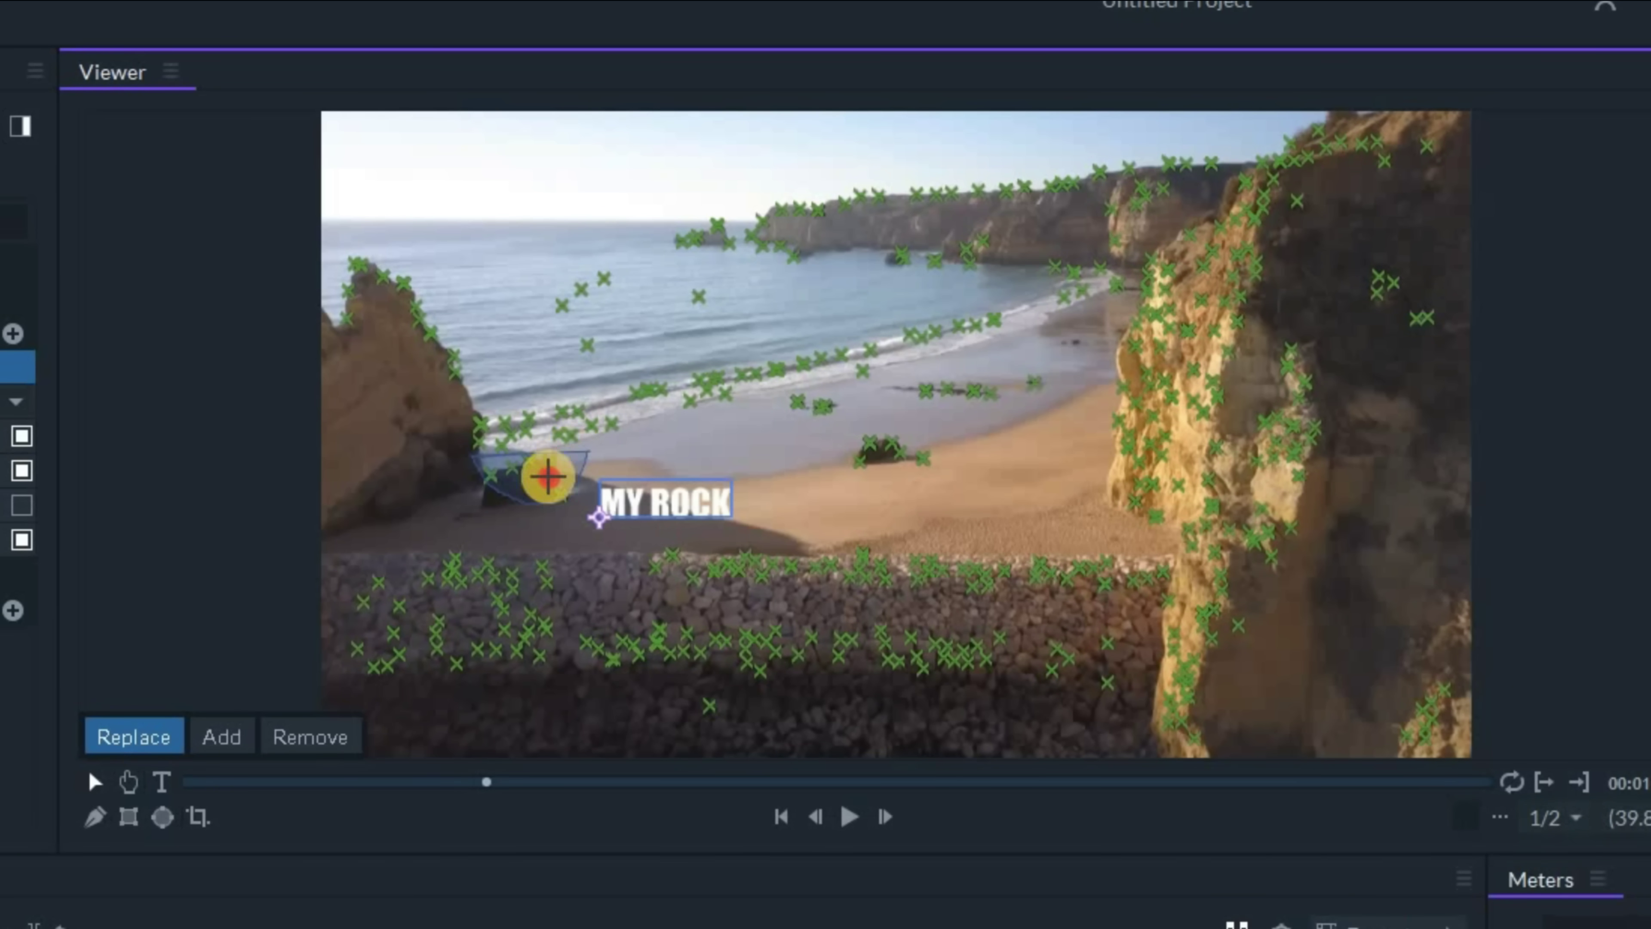